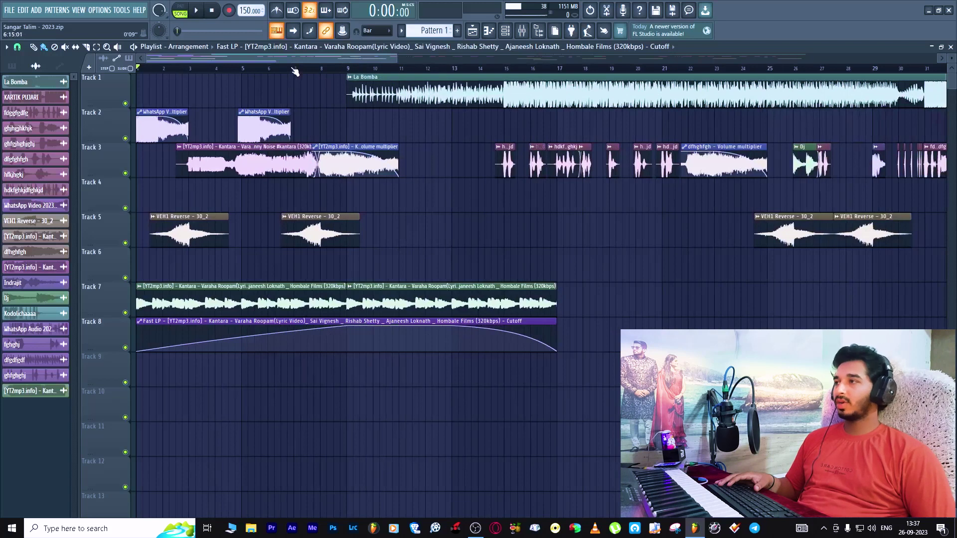
Examine the whole playlist arrangement and play the intro from the start with all tracks audible
{"action": "scroll", "coordinate": [295, 71], "scroll_direction": "down", "scroll_amount": 4}
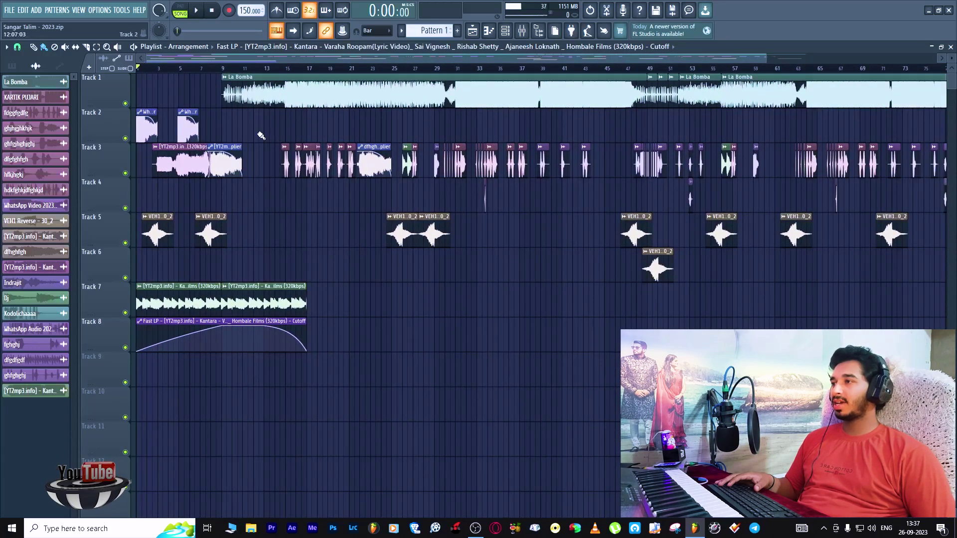
{"action": "scroll", "coordinate": [311, 69], "scroll_direction": "up", "scroll_amount": 2}
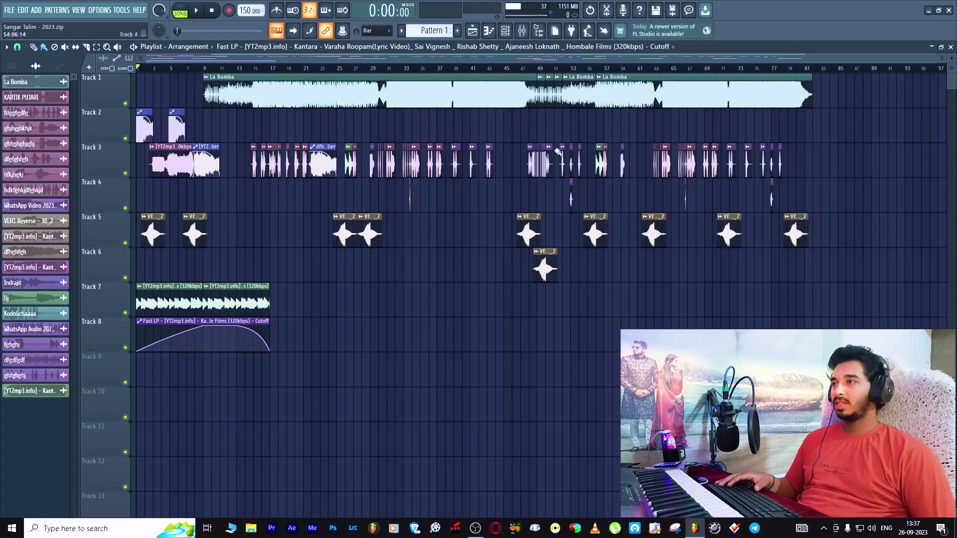
{"action": "scroll", "coordinate": [153, 70], "scroll_direction": "up", "scroll_amount": 5}
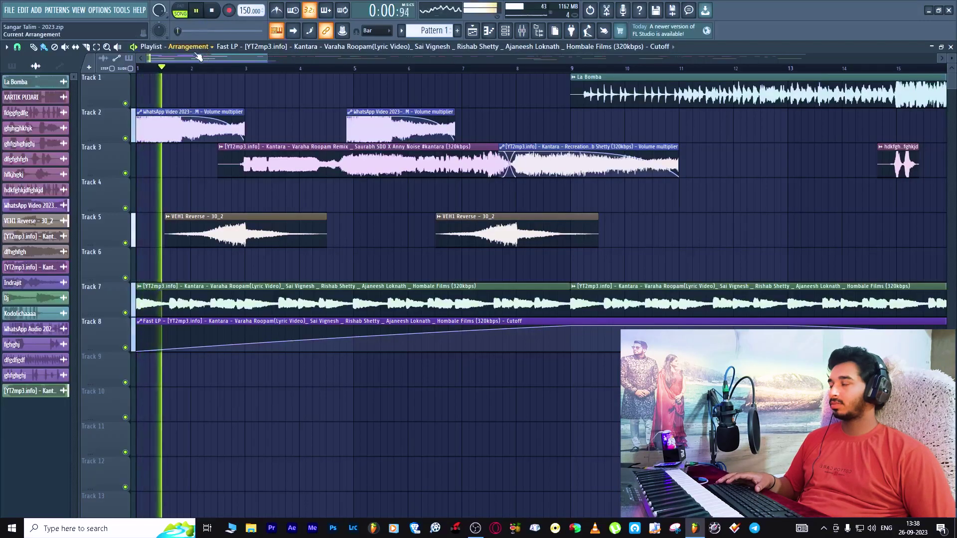
{"action": "scroll", "coordinate": [177, 73], "scroll_direction": "down", "scroll_amount": 2}
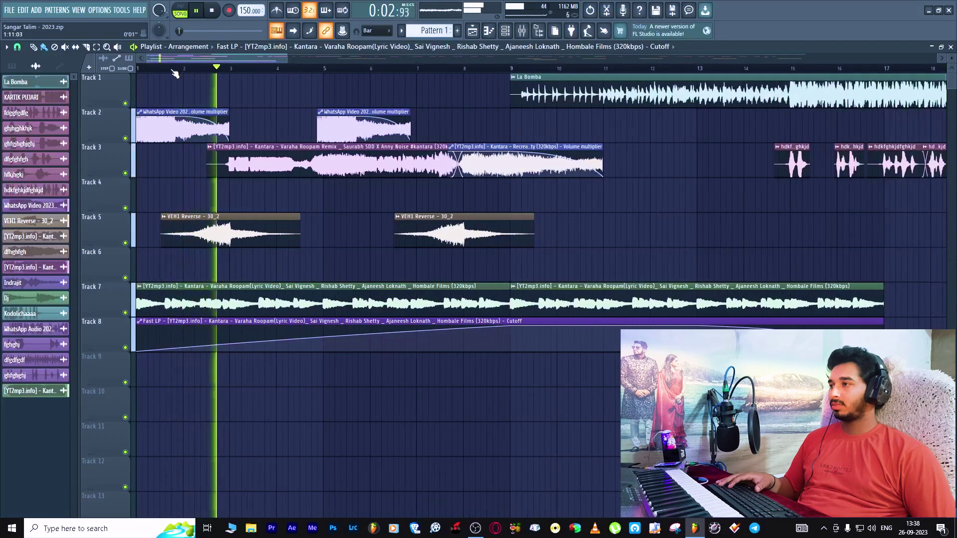
{"action": "scroll", "coordinate": [175, 73], "scroll_direction": "up", "scroll_amount": 2}
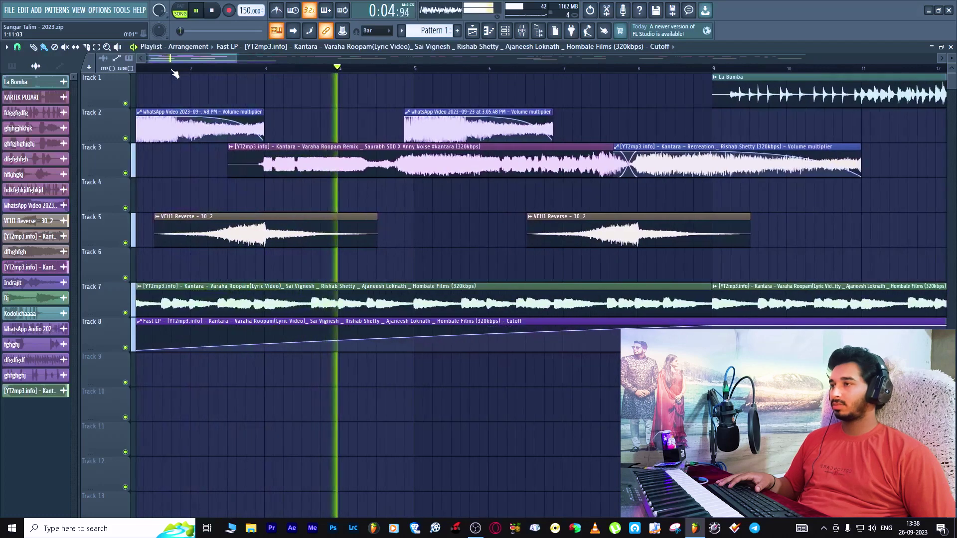
{"action": "scroll", "coordinate": [246, 74], "scroll_direction": "down", "scroll_amount": 2}
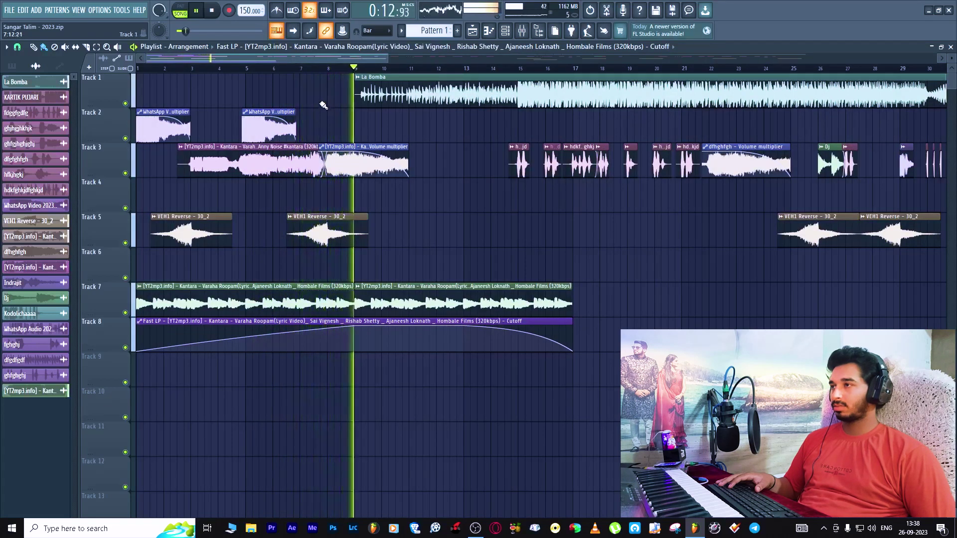
{"action": "scroll", "coordinate": [313, 76], "scroll_direction": "down", "scroll_amount": 1}
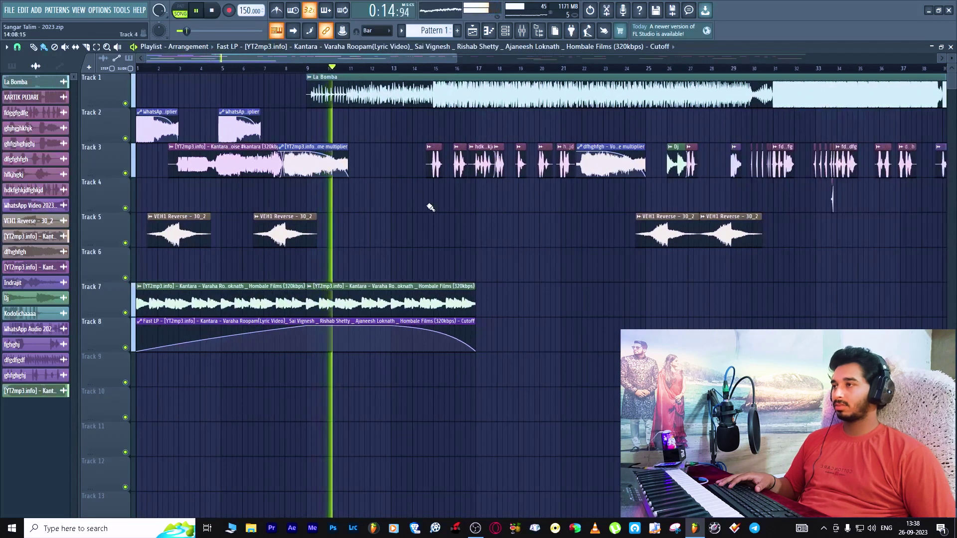
{"action": "scroll", "coordinate": [301, 74], "scroll_direction": "up", "scroll_amount": 2}
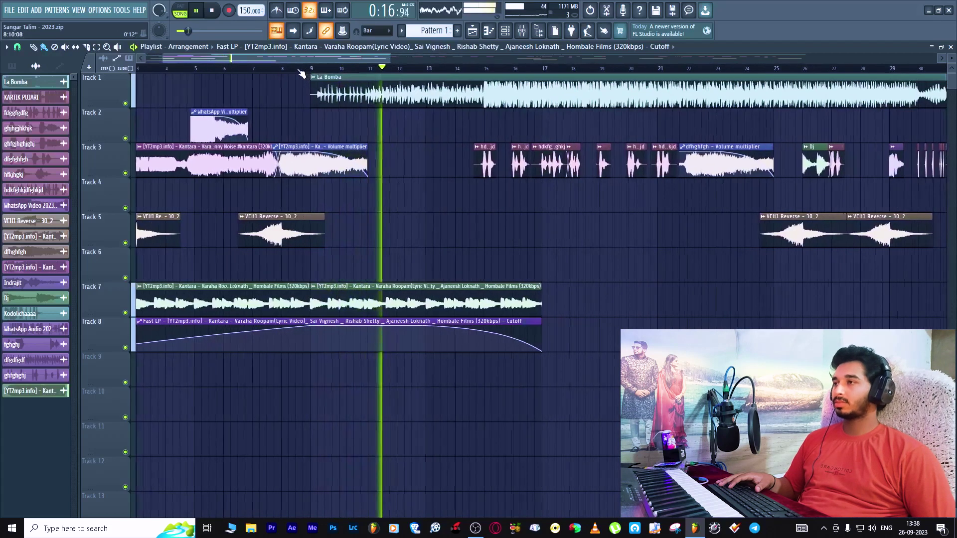
{"action": "scroll", "coordinate": [301, 73], "scroll_direction": "down", "scroll_amount": 1}
{"action": "scroll", "coordinate": [301, 72], "scroll_direction": "down", "scroll_amount": 1}
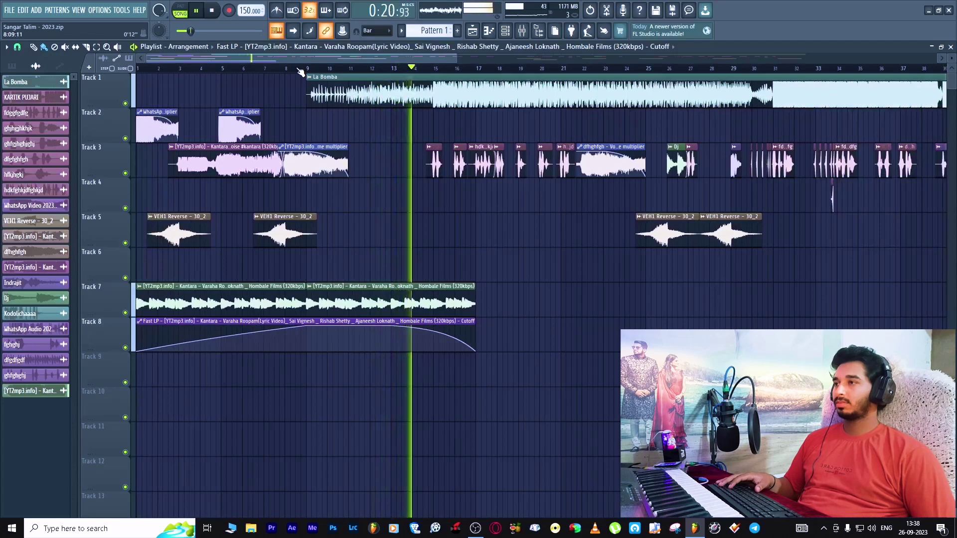
{"action": "key", "text": "space"}
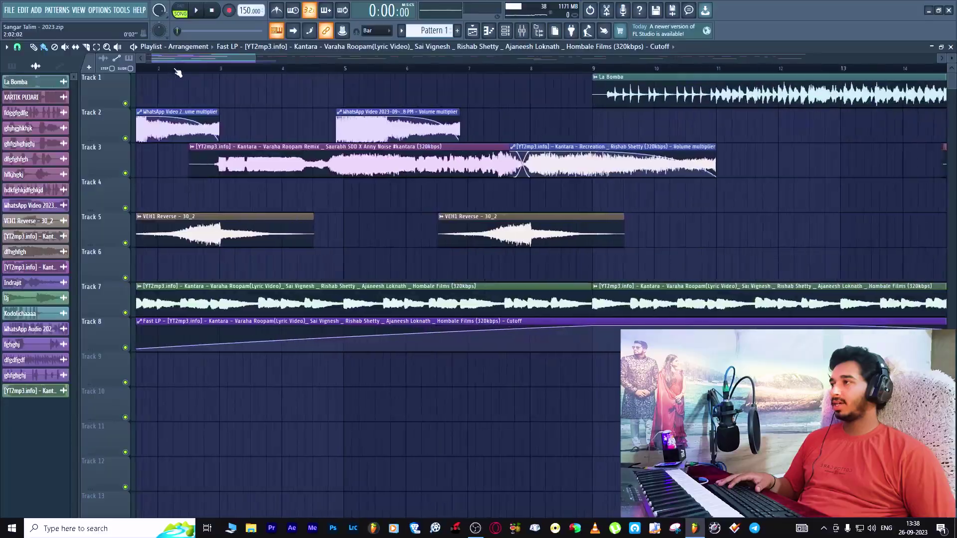
Solo Track 2 and listen to its WhatsApp Video clip from the start of the arrangement
{"action": "scroll", "coordinate": [190, 60], "scroll_direction": "up", "scroll_amount": 2}
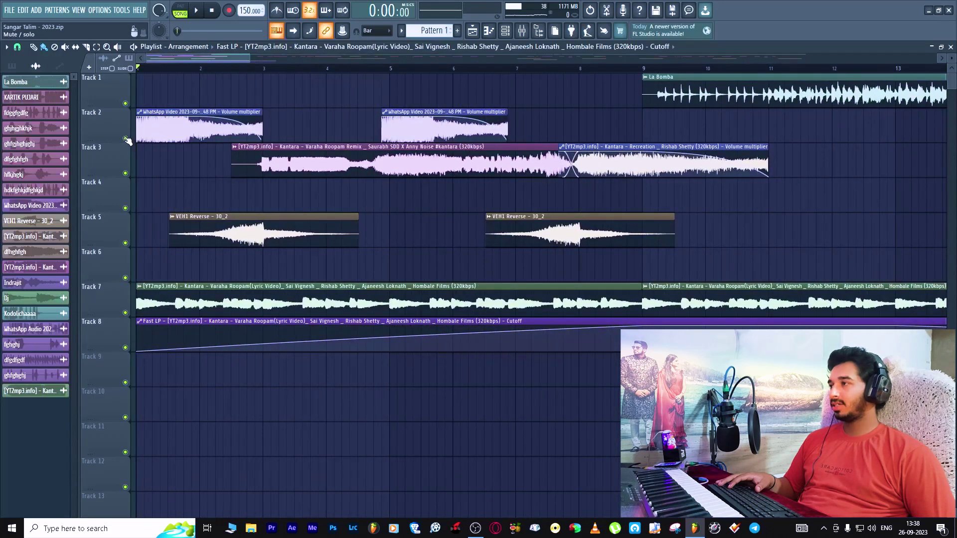
{"action": "right_click", "coordinate": [126, 138]}
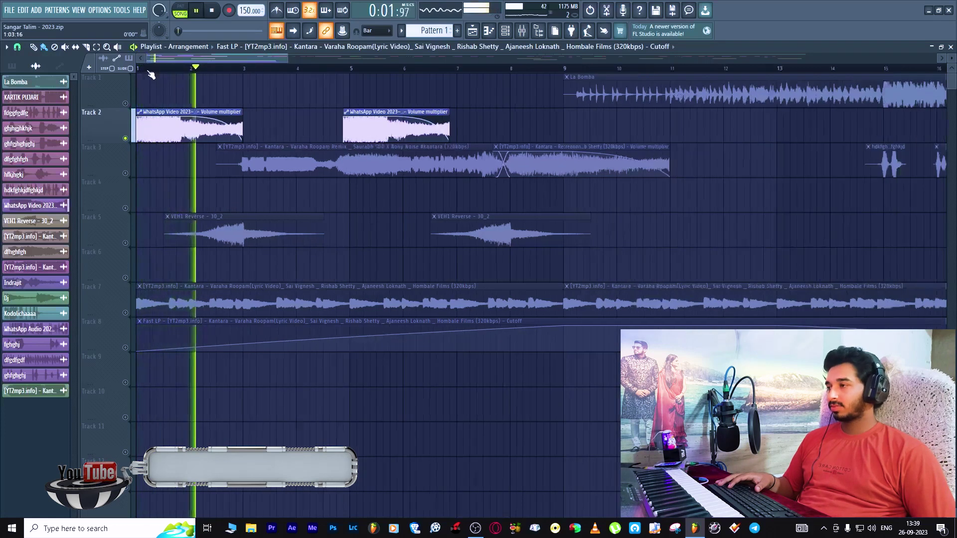
{"action": "scroll", "coordinate": [151, 75], "scroll_direction": "down", "scroll_amount": 3}
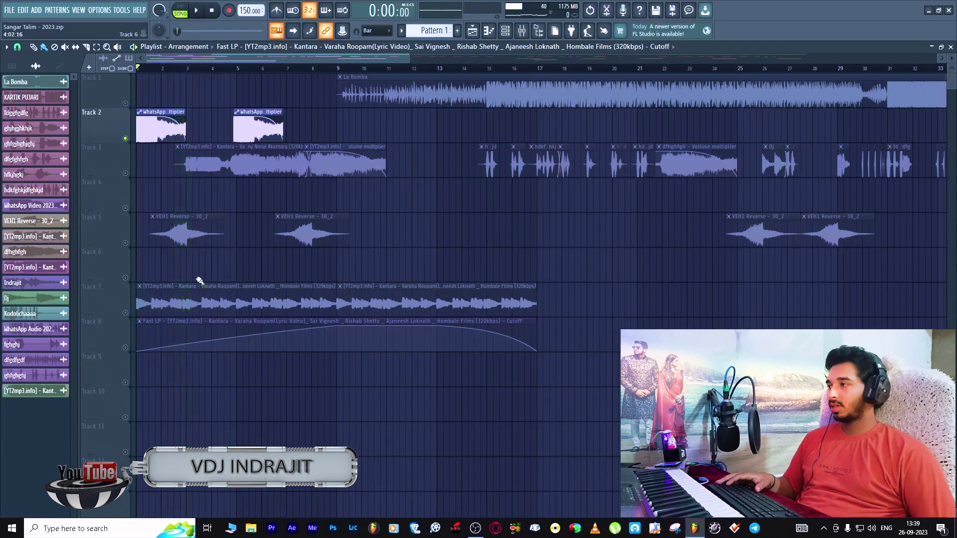
Isolate Track 5's VEH1 Reverse clips, unmute Track 2 as well, and play both tracks from the start
{"action": "left_click", "coordinate": [126, 244]}
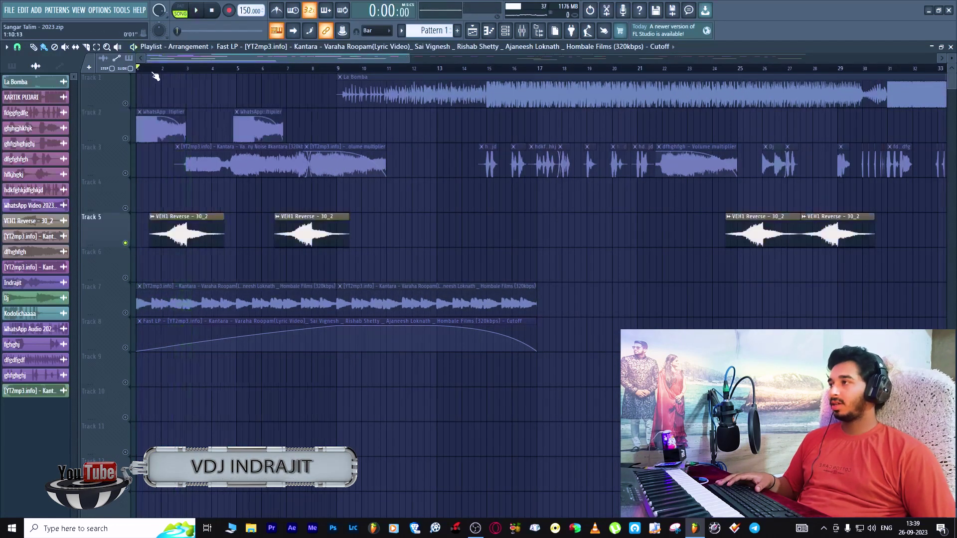
{"action": "scroll", "coordinate": [156, 77], "scroll_direction": "up", "scroll_amount": 4}
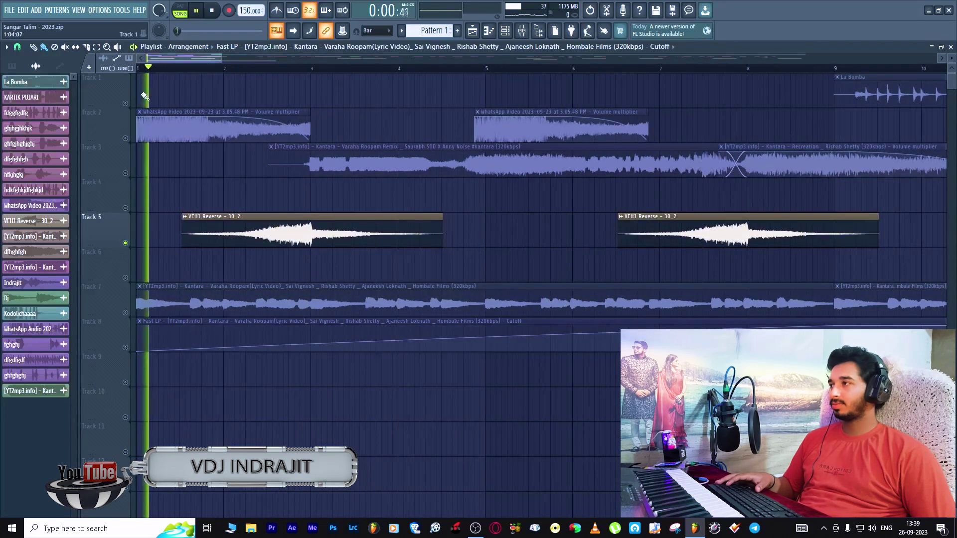
{"action": "left_click", "coordinate": [125, 138]}
{"action": "key", "text": "space"}
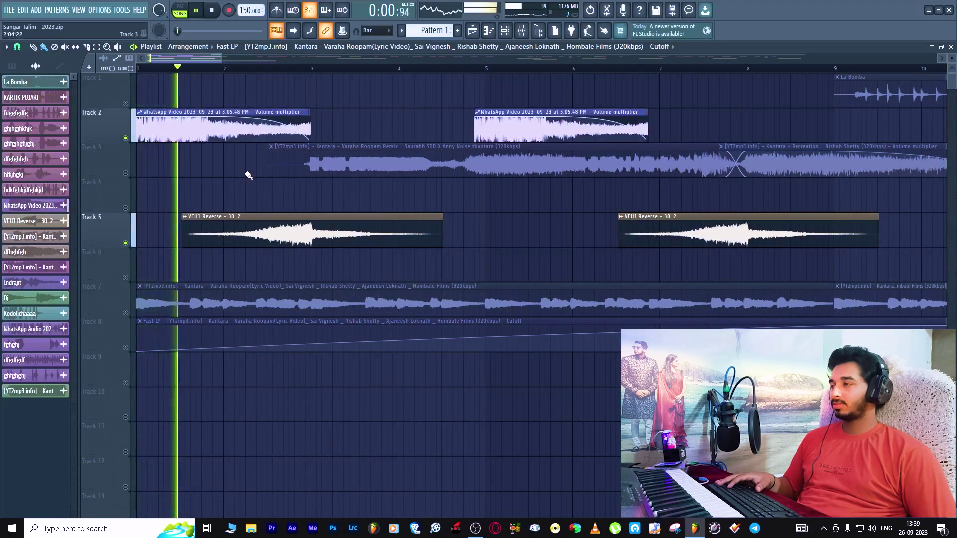
{"action": "scroll", "coordinate": [306, 70], "scroll_direction": "up", "scroll_amount": 3}
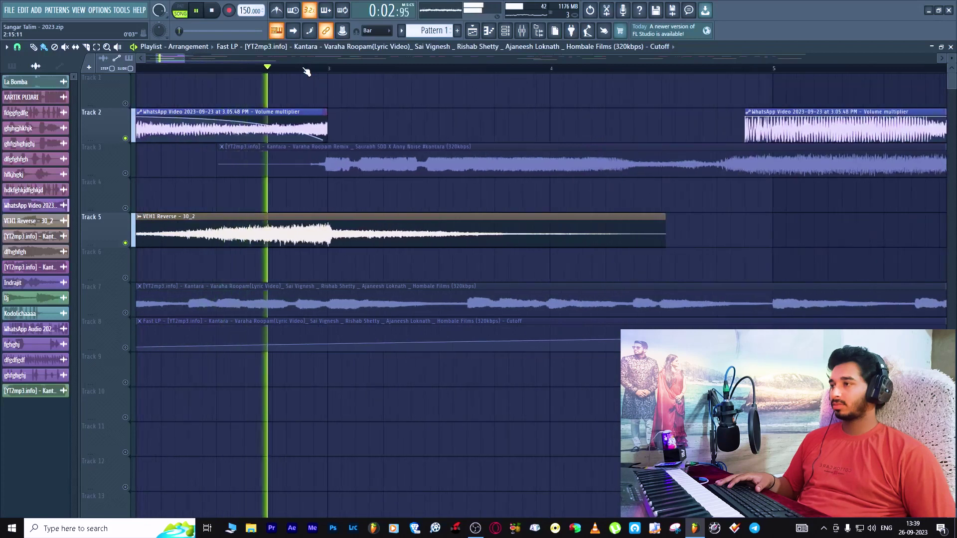
{"action": "key", "text": "space"}
{"action": "scroll", "coordinate": [307, 70], "scroll_direction": "down", "scroll_amount": 6}
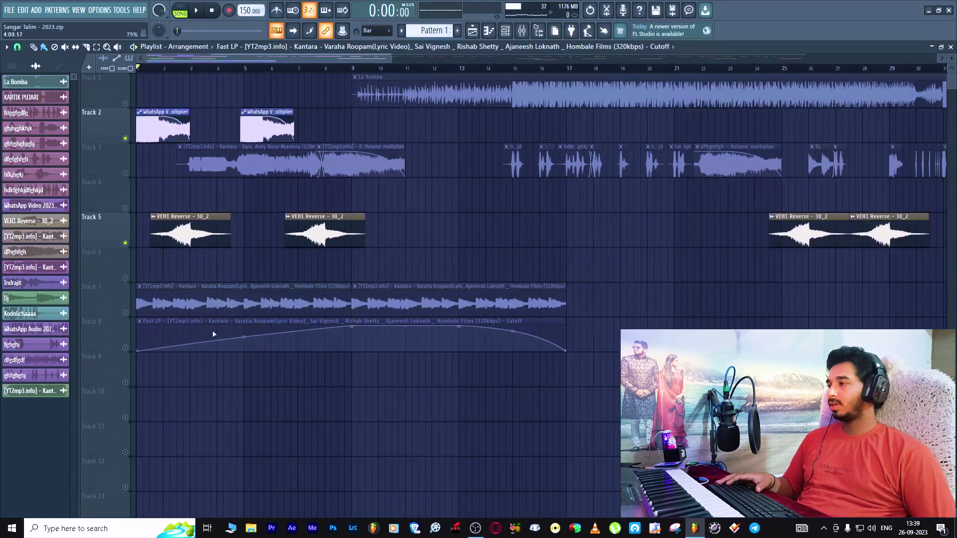
Switch the solo from Track 7 to Track 1 and place the playhead near bar 10 of the La Bomba clip
{"action": "right_click", "coordinate": [125, 313]}
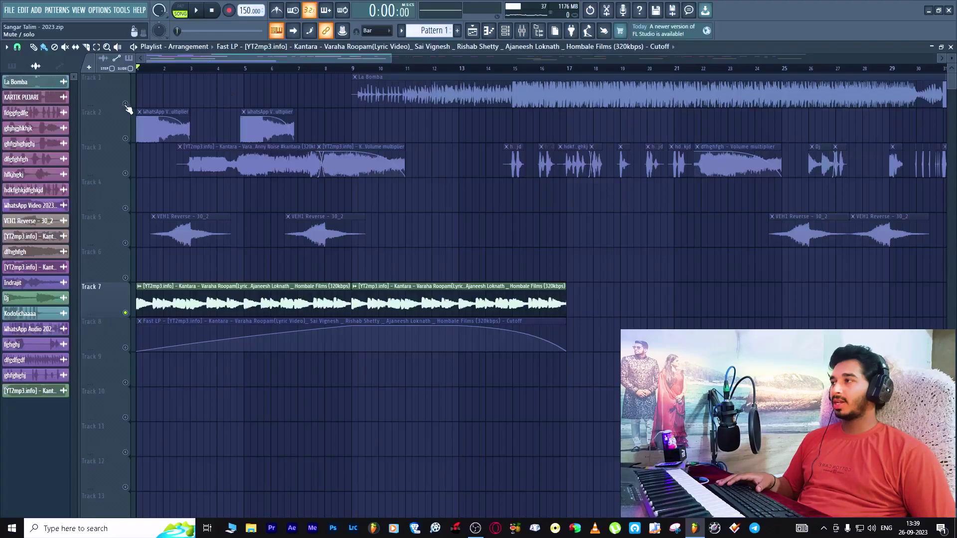
{"action": "left_click", "coordinate": [505, 83]}
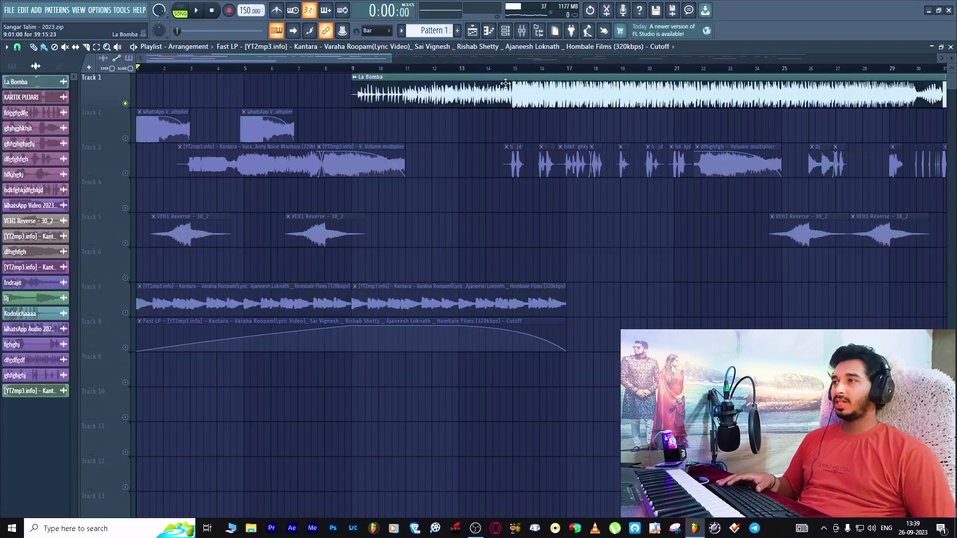
{"action": "scroll", "coordinate": [384, 73], "scroll_direction": "up", "scroll_amount": 3}
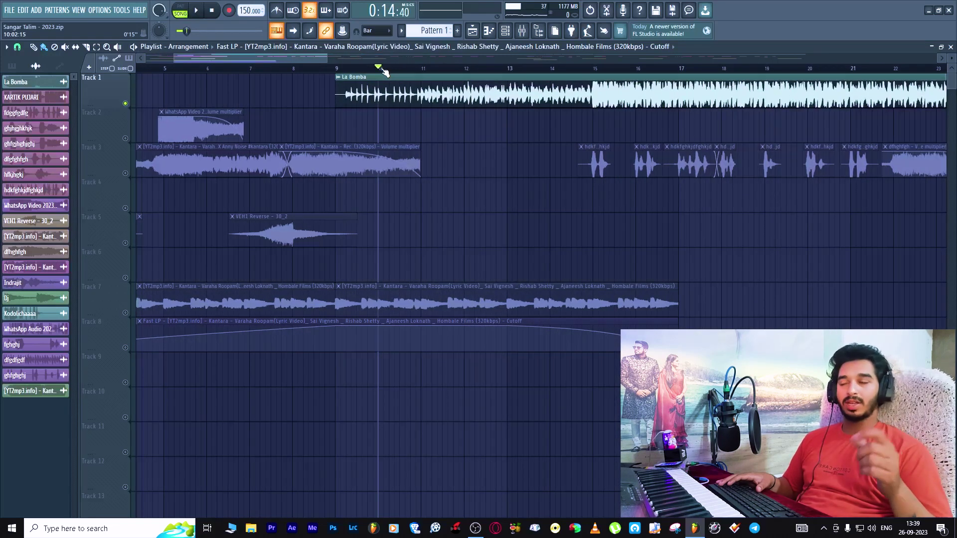
{"action": "scroll", "coordinate": [384, 73], "scroll_direction": "down", "scroll_amount": 5}
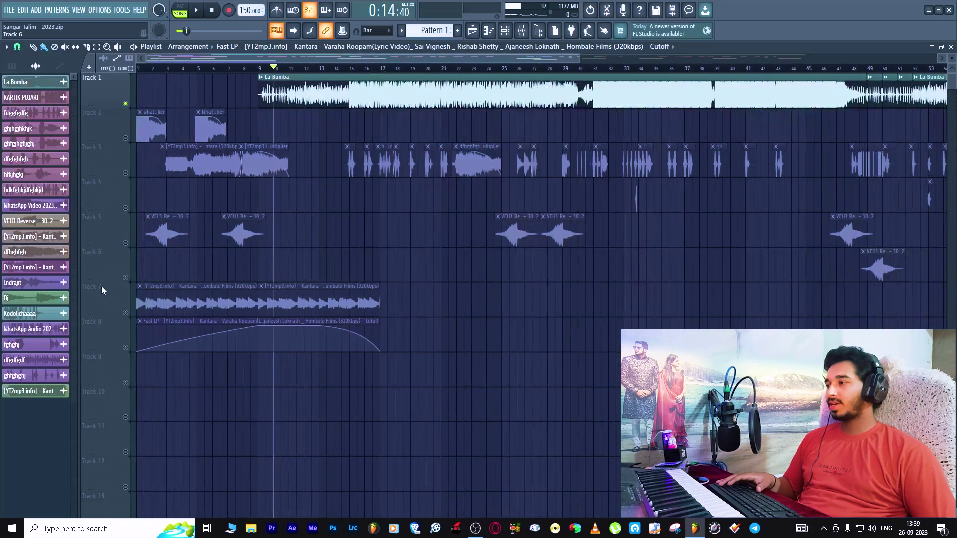
Solo Track 7 and play its Kantara - Varaha Roopam lyric video clip from the start
{"action": "right_click", "coordinate": [126, 314]}
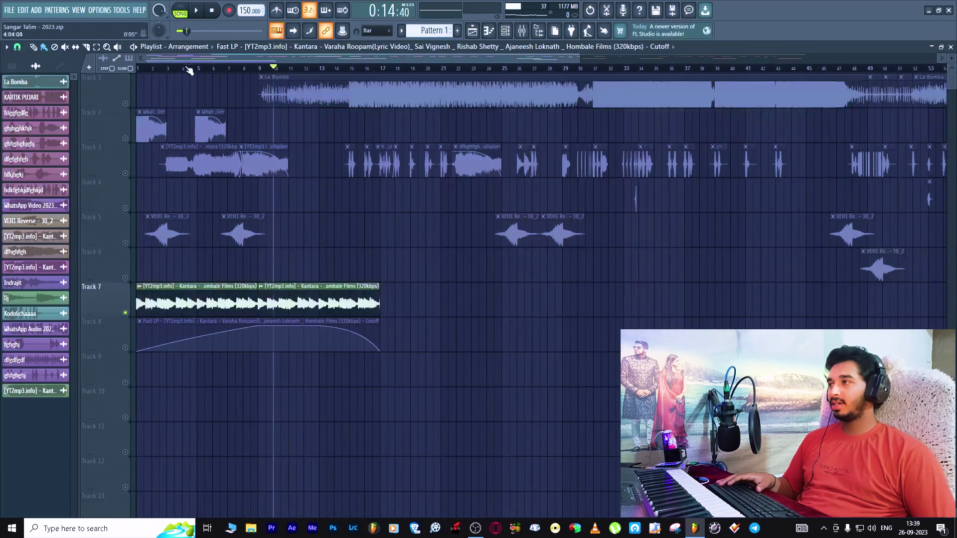
{"action": "scroll", "coordinate": [188, 71], "scroll_direction": "up", "scroll_amount": 4}
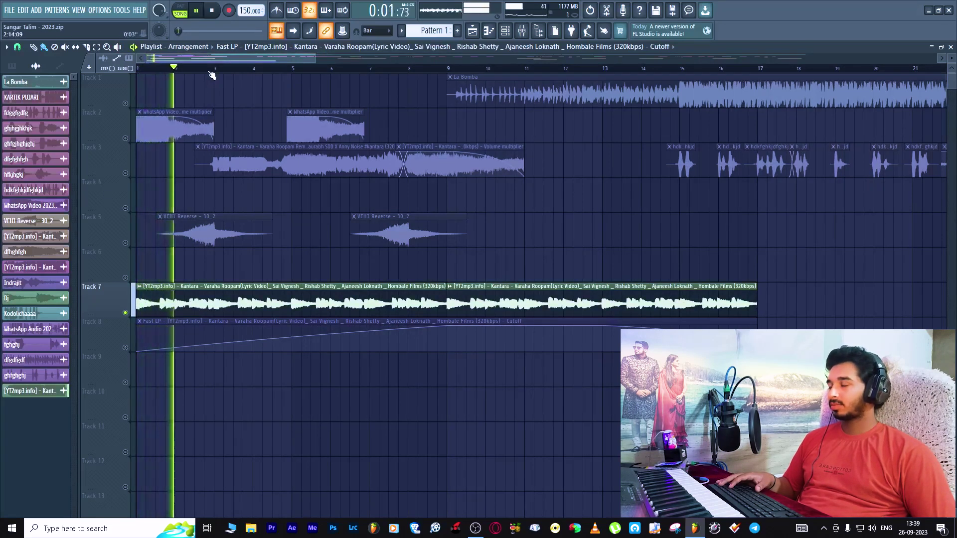
{"action": "scroll", "coordinate": [213, 76], "scroll_direction": "down", "scroll_amount": 1}
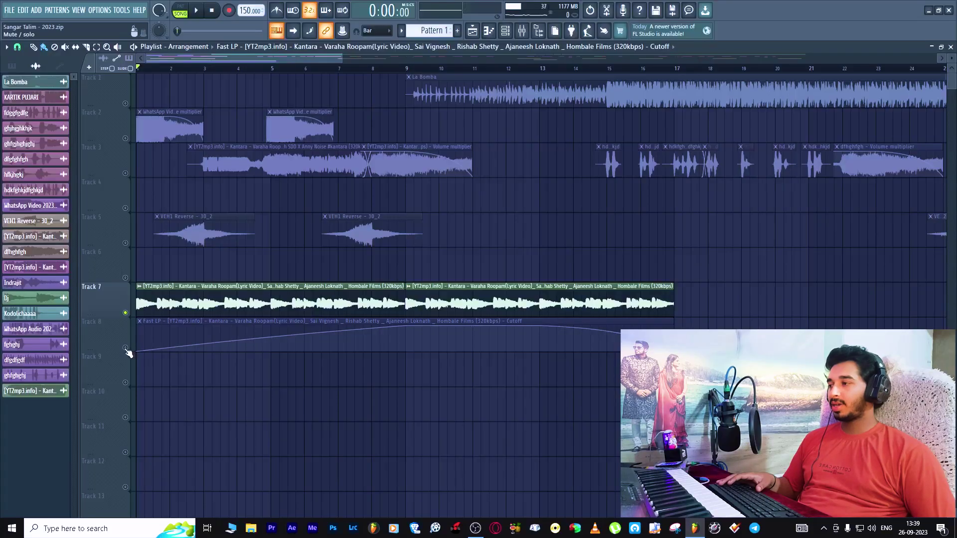
Unmute Track 8's Fast LP Cutoff automation alongside Track 7 and play both tracks from the start
{"action": "left_click", "coordinate": [126, 348]}
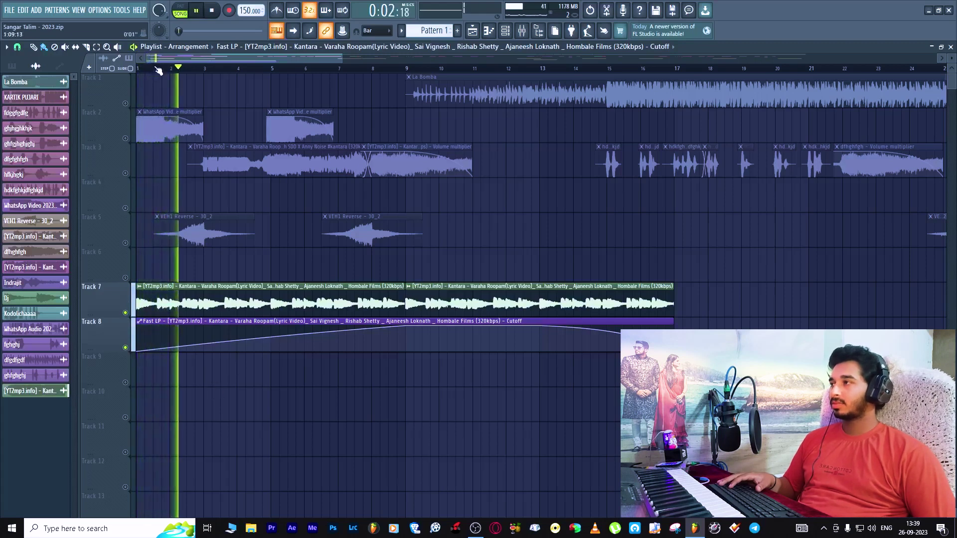
{"action": "scroll", "coordinate": [159, 70], "scroll_direction": "up", "scroll_amount": 4}
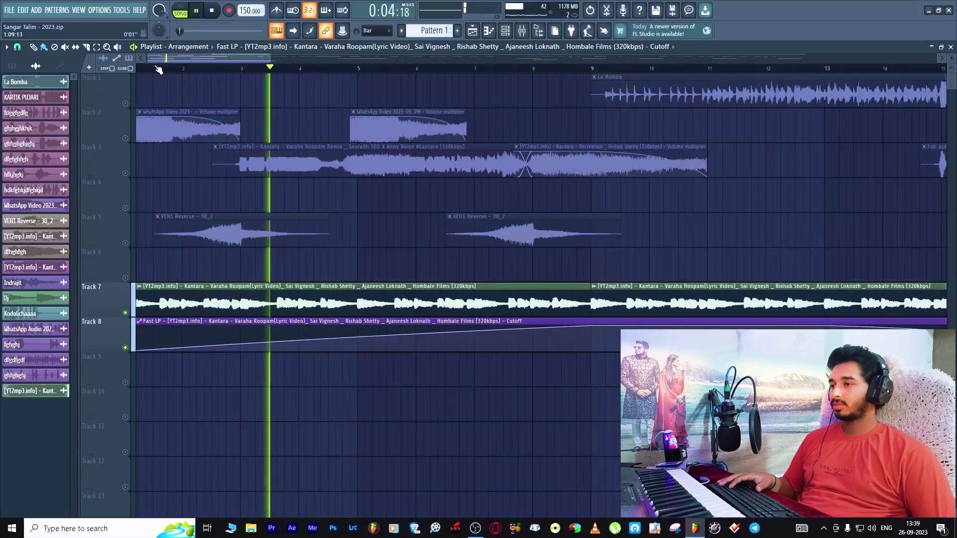
{"action": "scroll", "coordinate": [158, 71], "scroll_direction": "down", "scroll_amount": 4}
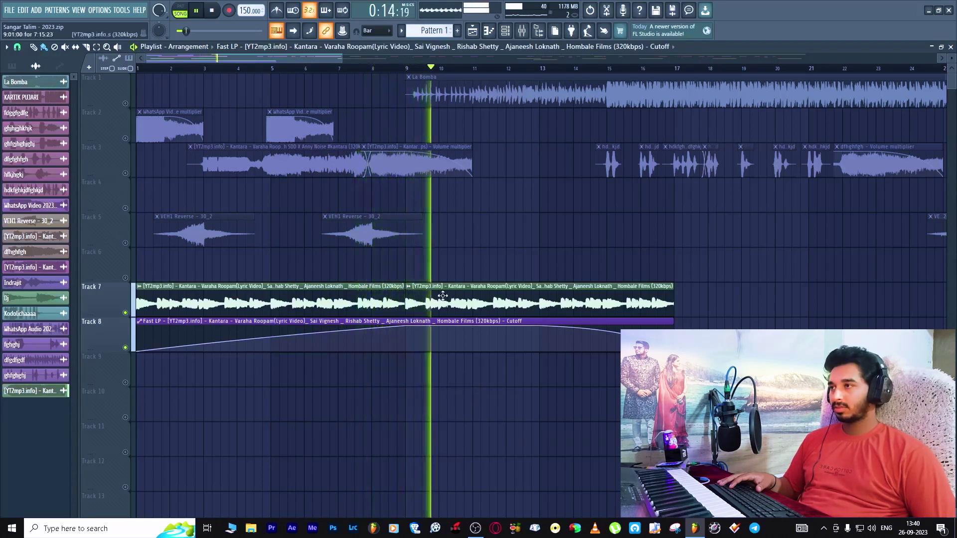
{"action": "scroll", "coordinate": [417, 76], "scroll_direction": "down", "scroll_amount": 2}
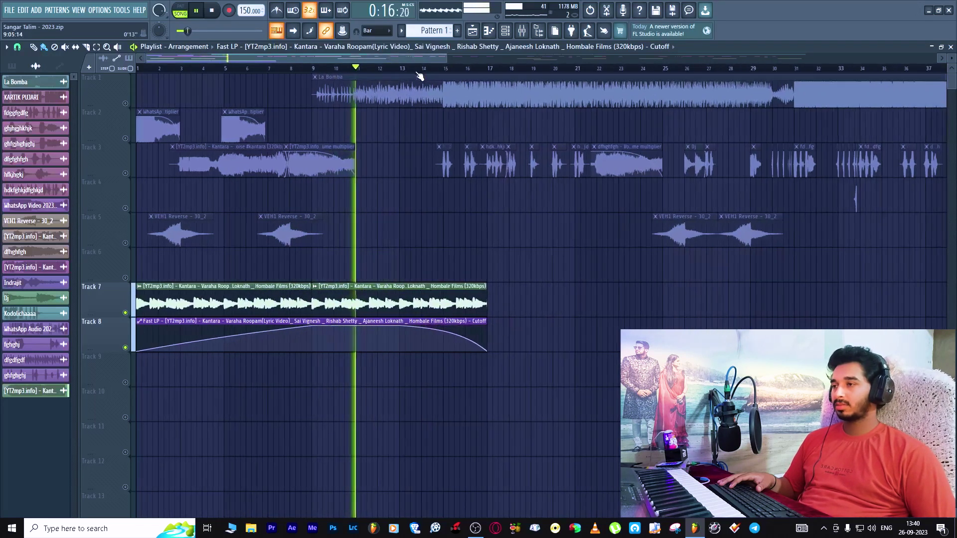
{"action": "key", "text": "space"}
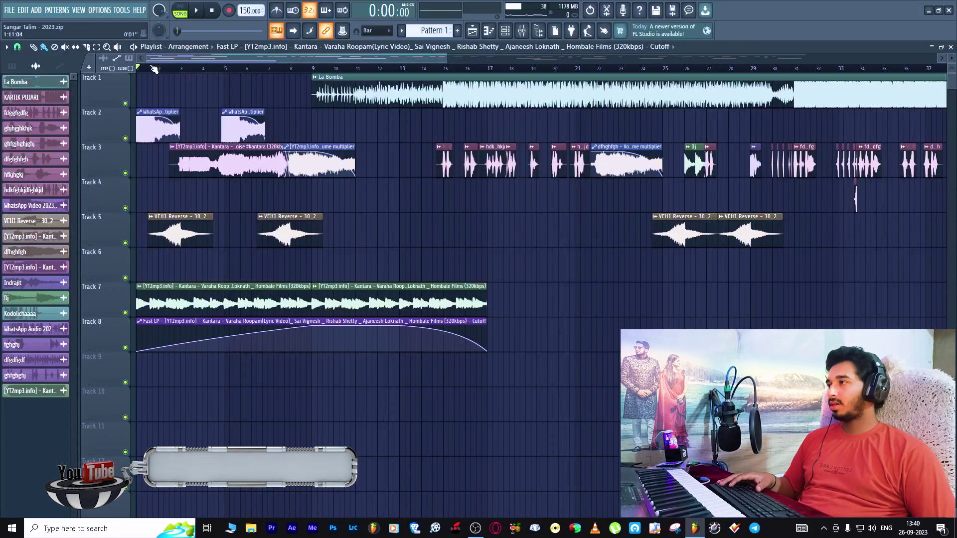
Solo Track 3 and play its Varaha Roopam Remix clip from about bar 3
{"action": "scroll", "coordinate": [155, 69], "scroll_direction": "up", "scroll_amount": 5}
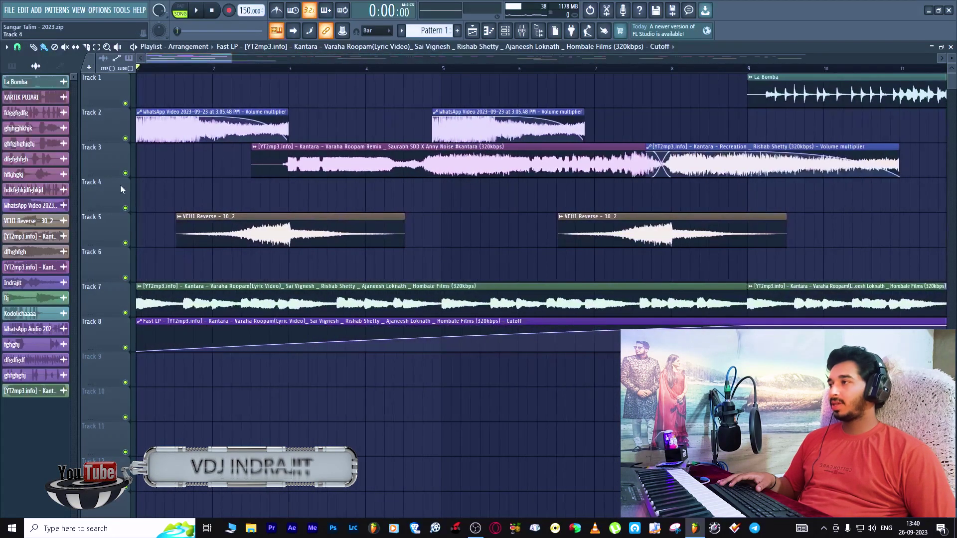
{"action": "right_click", "coordinate": [125, 173]}
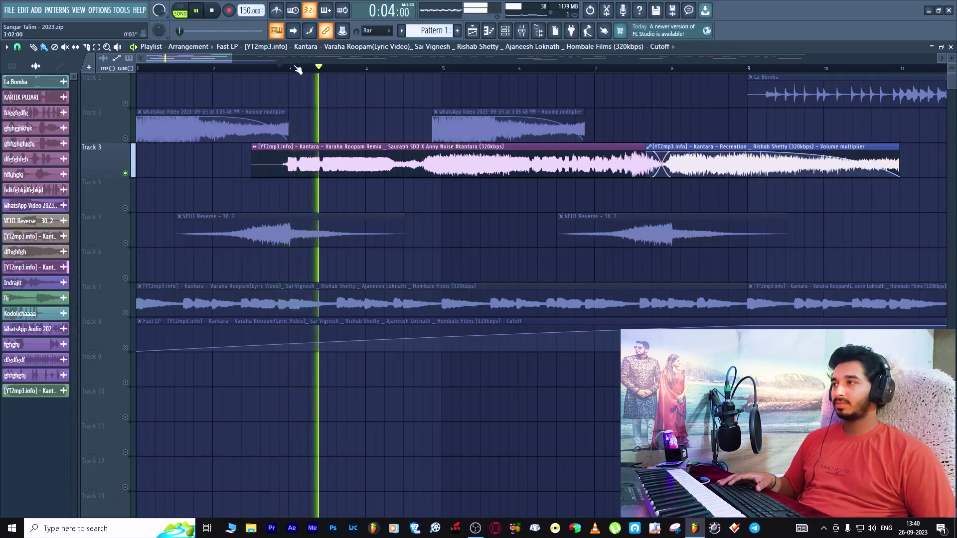
{"action": "left_click_drag", "start_coordinate": [253, 59], "coordinate": [278, 62]}
{"action": "scroll", "coordinate": [277, 62], "scroll_direction": "down", "scroll_amount": 3}
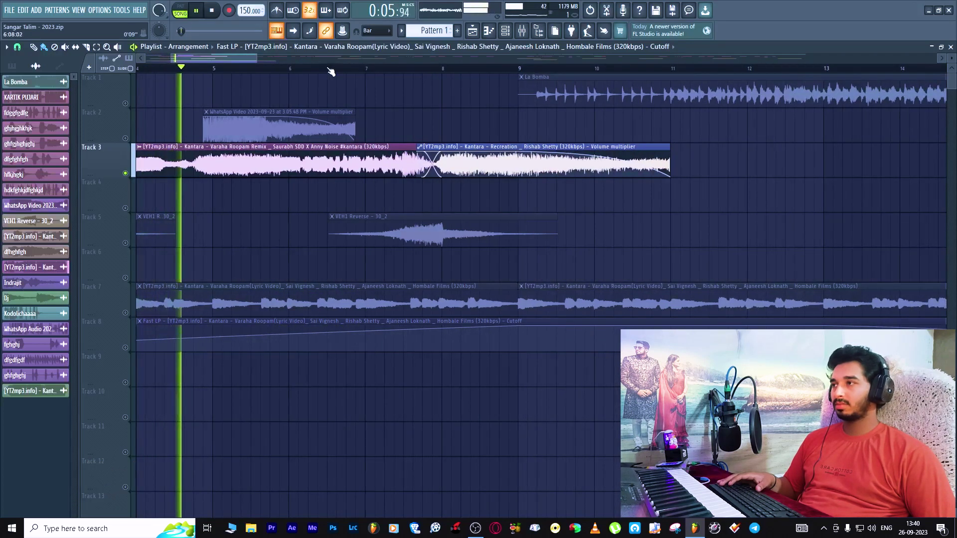
{"action": "scroll", "coordinate": [421, 72], "scroll_direction": "down", "scroll_amount": 2}
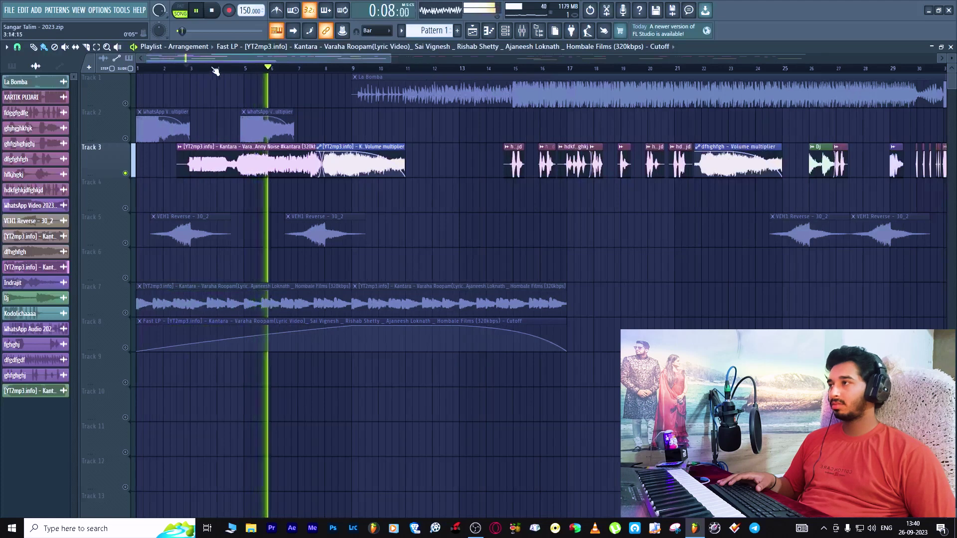
{"action": "scroll", "coordinate": [207, 73], "scroll_direction": "up", "scroll_amount": 4}
{"action": "key", "text": "space"}
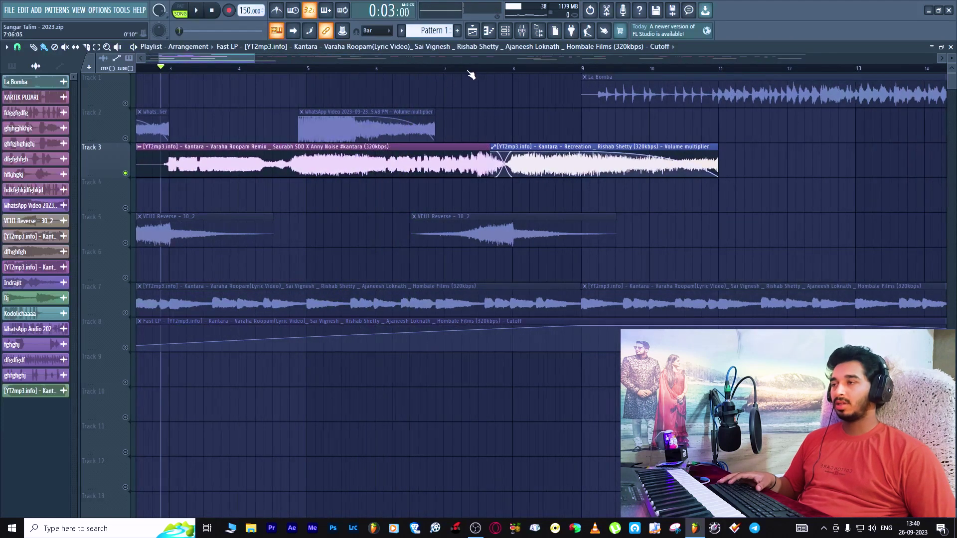
Turn off the Track 3 solo so all tracks are active, and play the arrangement from the start
{"action": "scroll", "coordinate": [471, 75], "scroll_direction": "down", "scroll_amount": 2}
{"action": "right_click", "coordinate": [126, 174]}
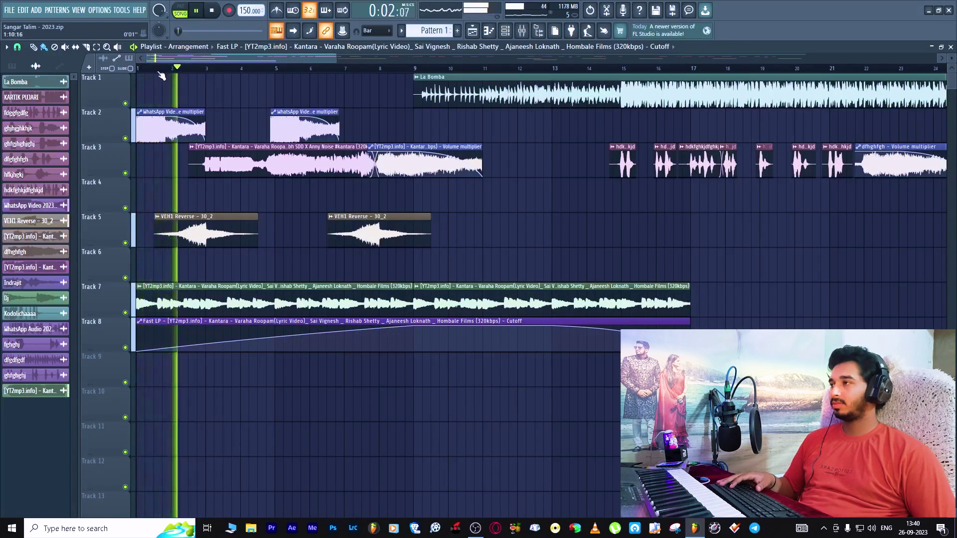
{"action": "scroll", "coordinate": [161, 74], "scroll_direction": "up", "scroll_amount": 2}
{"action": "scroll", "coordinate": [161, 73], "scroll_direction": "up", "scroll_amount": 2}
Check the channel settings and mixer track of the Varaha Roopam Remix clip on Track 3, and return to the playlist
{"action": "double_click", "coordinate": [324, 172]}
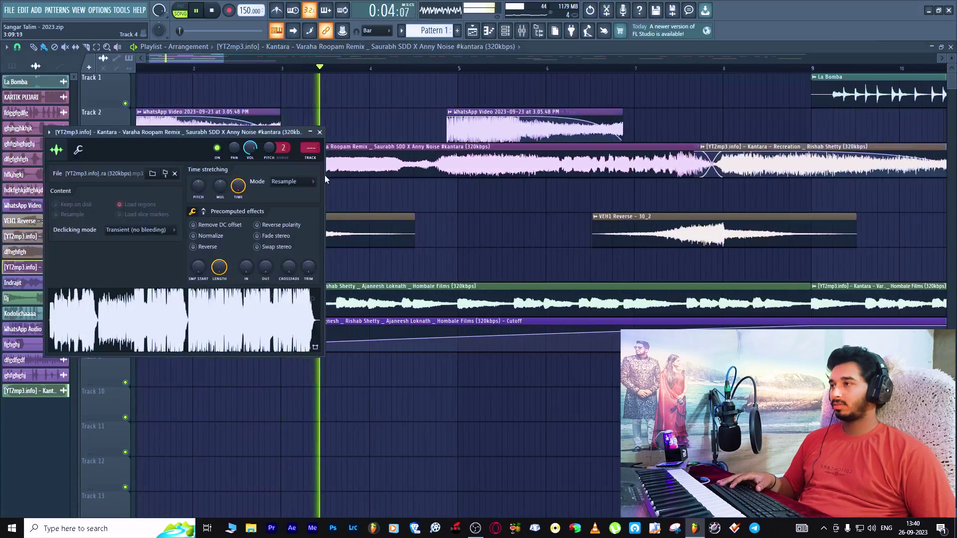
{"action": "key", "text": "F9"}
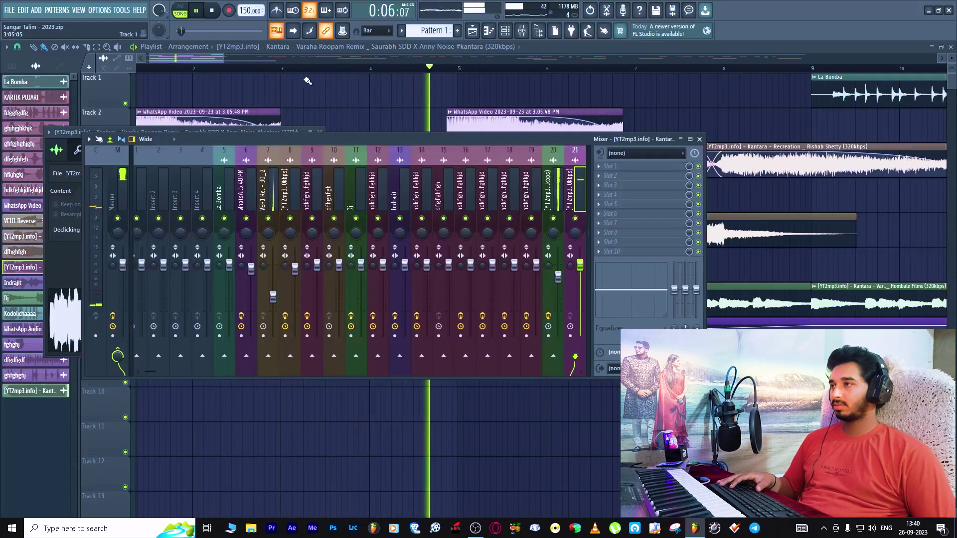
{"action": "left_click", "coordinate": [346, 95]}
Play the full arrangement through the intro and La Bomba section, following its clips to about bar 30, and stop playback
{"action": "scroll", "coordinate": [335, 70], "scroll_direction": "down", "scroll_amount": 4}
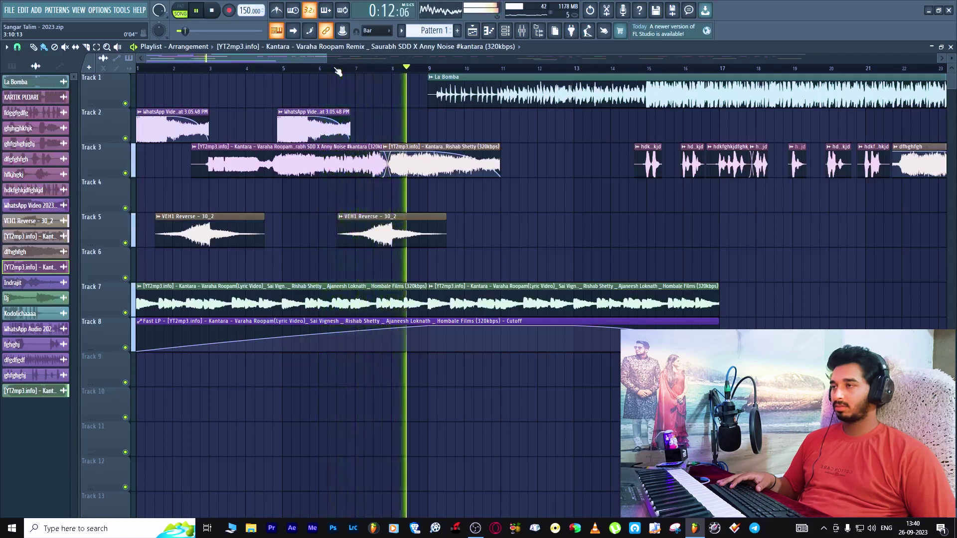
{"action": "scroll", "coordinate": [337, 72], "scroll_direction": "down", "scroll_amount": 2}
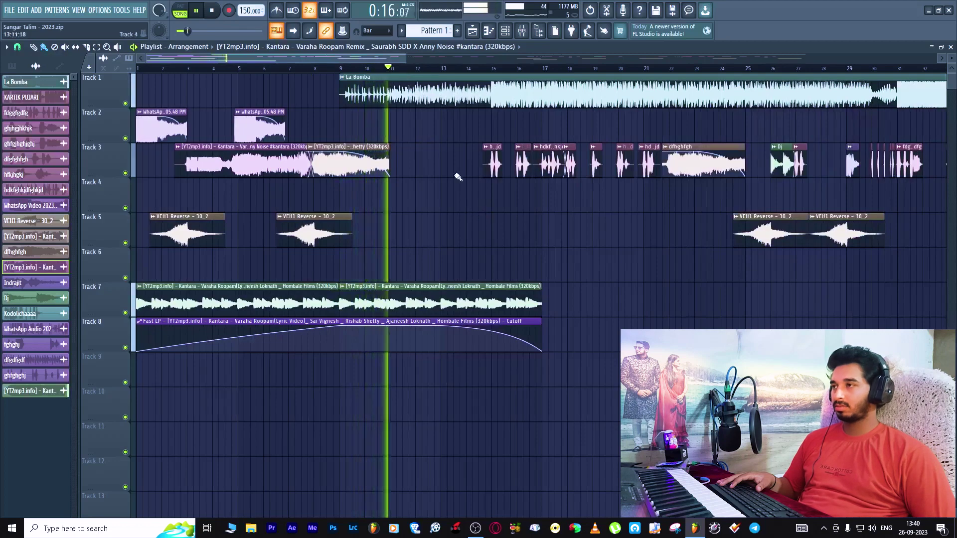
{"action": "scroll", "coordinate": [337, 71], "scroll_direction": "down", "scroll_amount": 1}
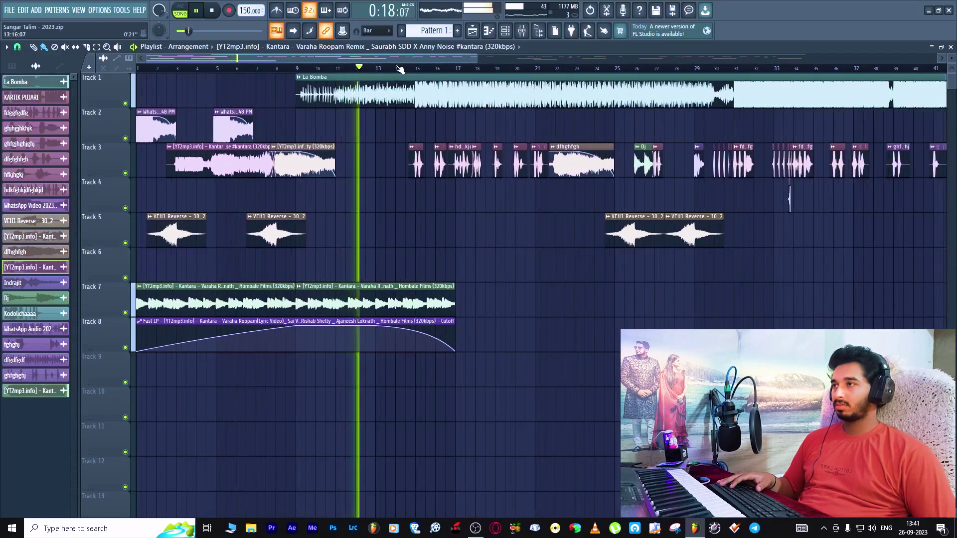
{"action": "scroll", "coordinate": [430, 74], "scroll_direction": "up", "scroll_amount": 3}
{"action": "scroll", "coordinate": [430, 74], "scroll_direction": "up", "scroll_amount": 2}
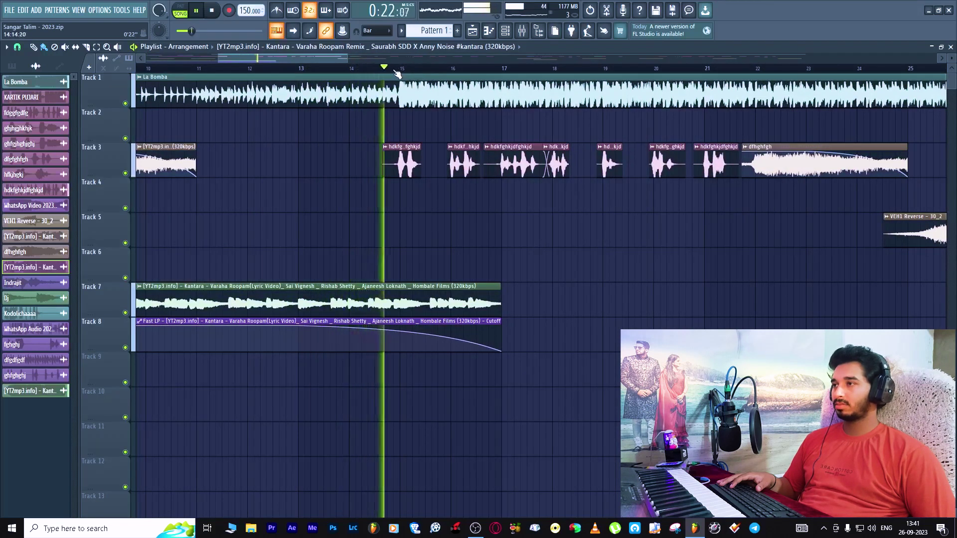
{"action": "scroll", "coordinate": [398, 72], "scroll_direction": "down", "scroll_amount": 1}
{"action": "scroll", "coordinate": [397, 73], "scroll_direction": "down", "scroll_amount": 1}
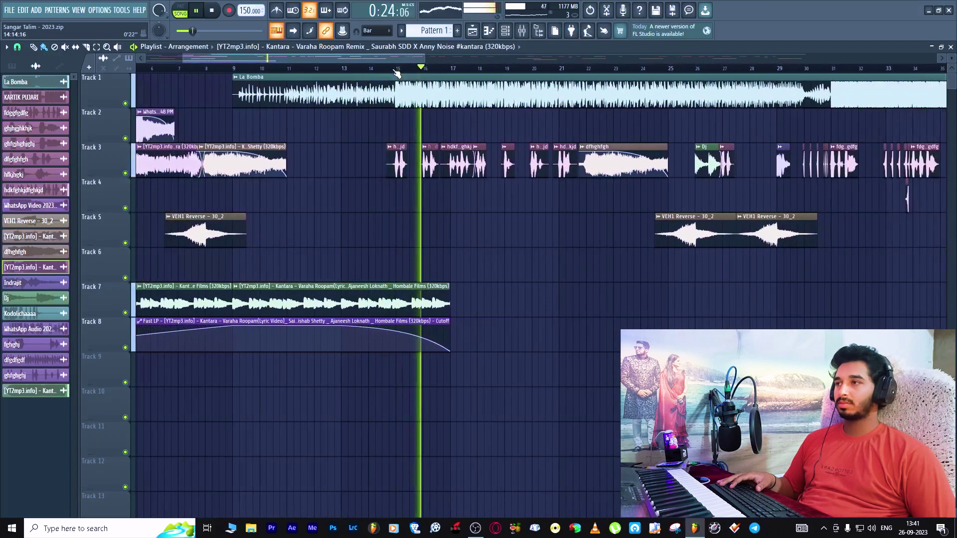
{"action": "scroll", "coordinate": [379, 74], "scroll_direction": "down", "scroll_amount": 1}
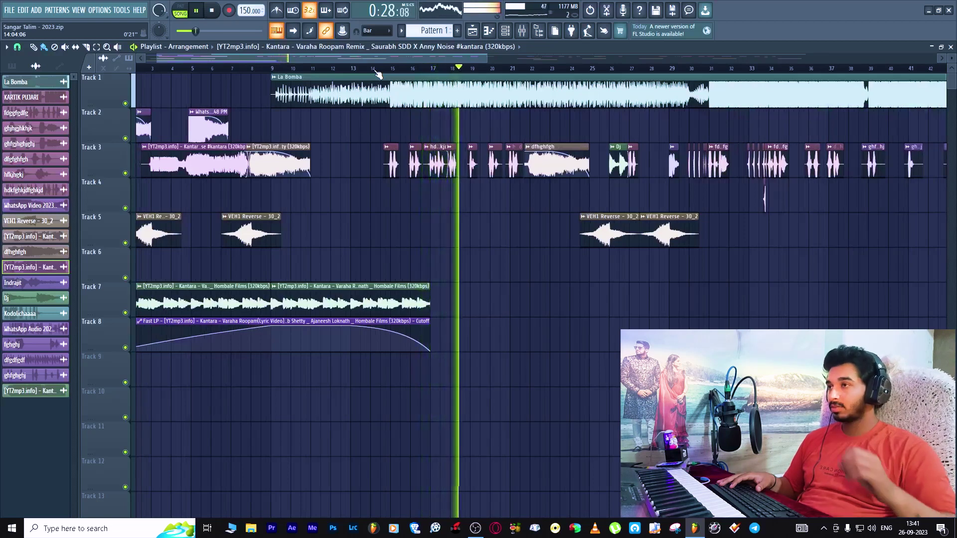
{"action": "scroll", "coordinate": [377, 74], "scroll_direction": "down", "scroll_amount": 1}
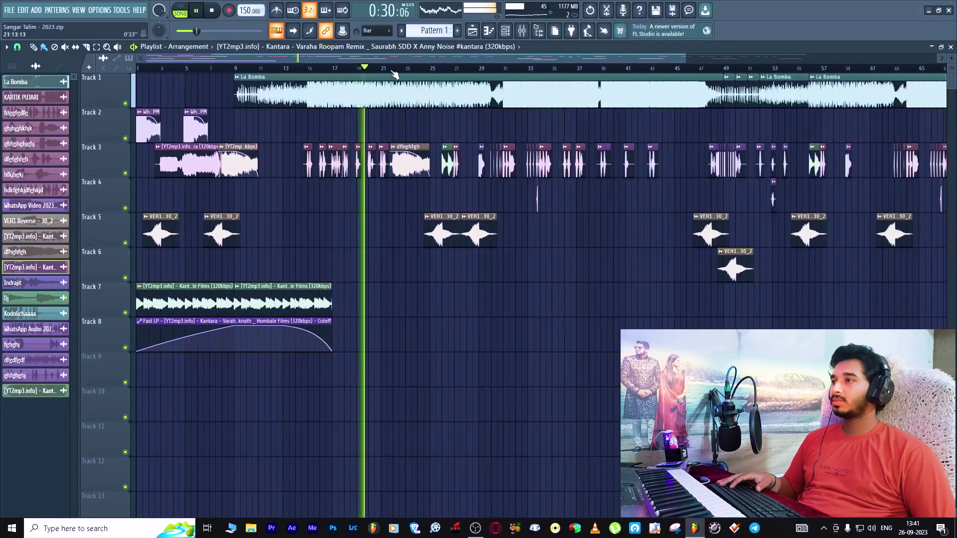
{"action": "scroll", "coordinate": [394, 74], "scroll_direction": "up", "scroll_amount": 3}
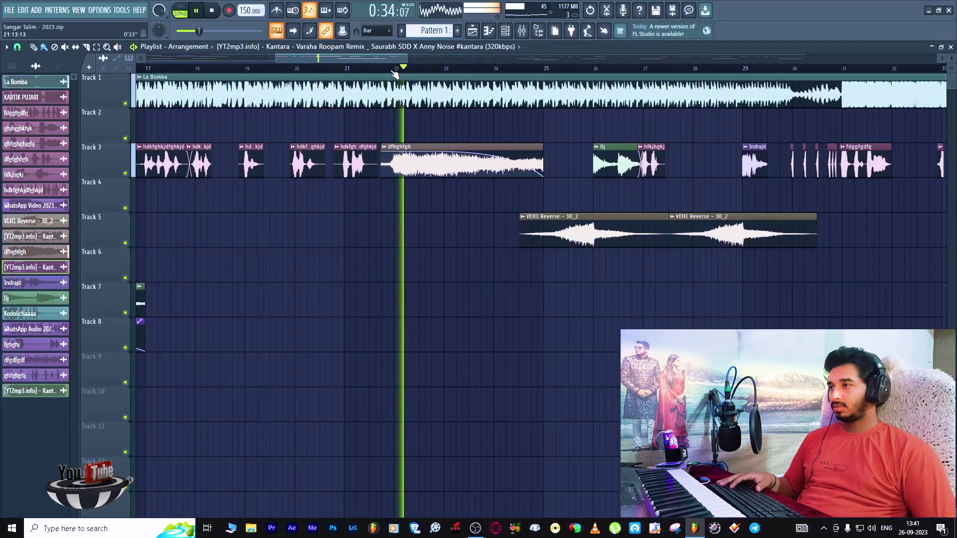
{"action": "scroll", "coordinate": [365, 74], "scroll_direction": "down", "scroll_amount": 5}
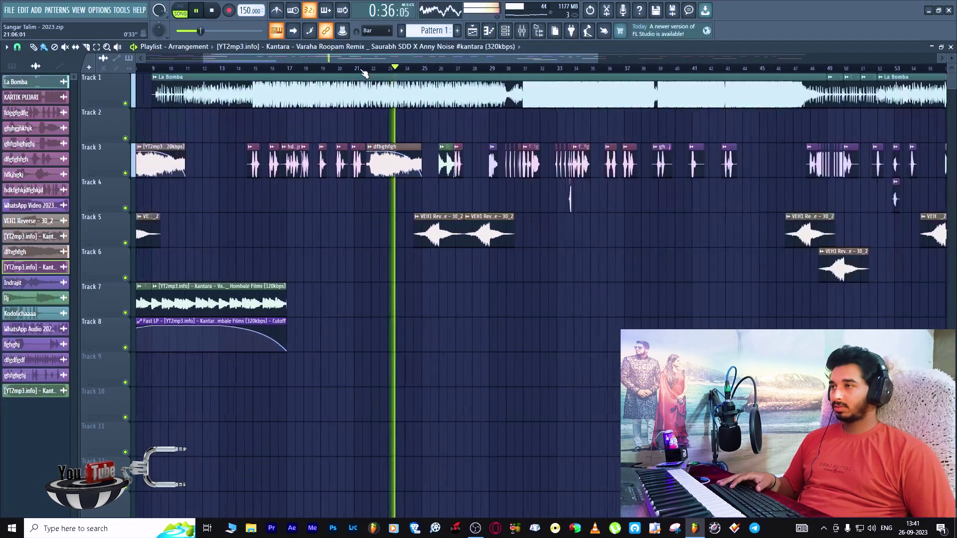
{"action": "scroll", "coordinate": [447, 75], "scroll_direction": "up", "scroll_amount": 5}
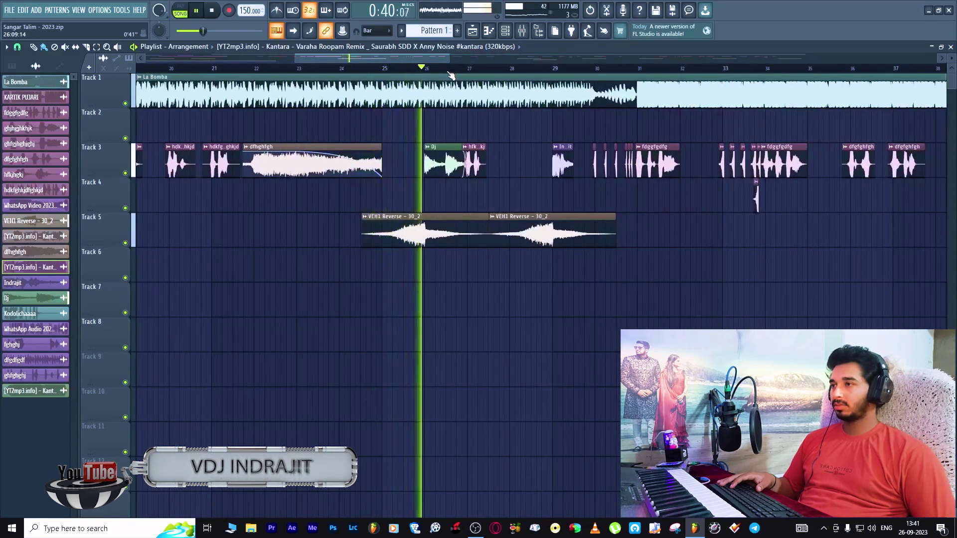
{"action": "scroll", "coordinate": [379, 73], "scroll_direction": "down", "scroll_amount": 3}
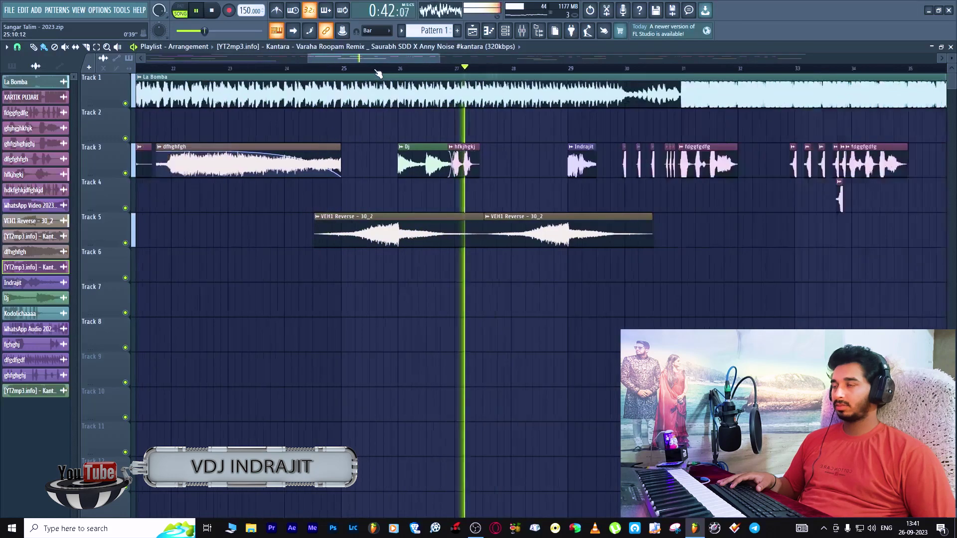
{"action": "scroll", "coordinate": [496, 71], "scroll_direction": "up", "scroll_amount": 6}
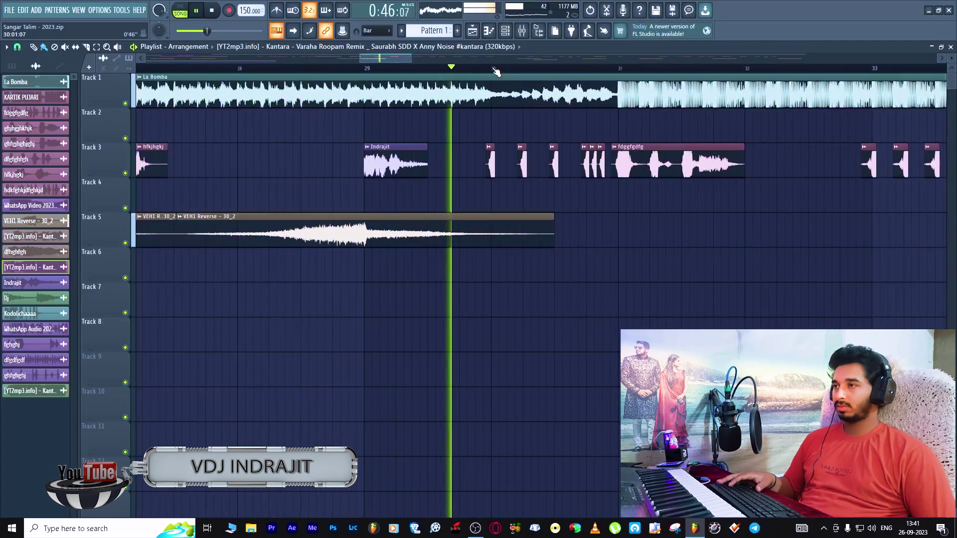
{"action": "key", "text": "space"}
Solo Track 1 and play its La Bomba clip from about bar 30
{"action": "scroll", "coordinate": [496, 71], "scroll_direction": "down", "scroll_amount": 4}
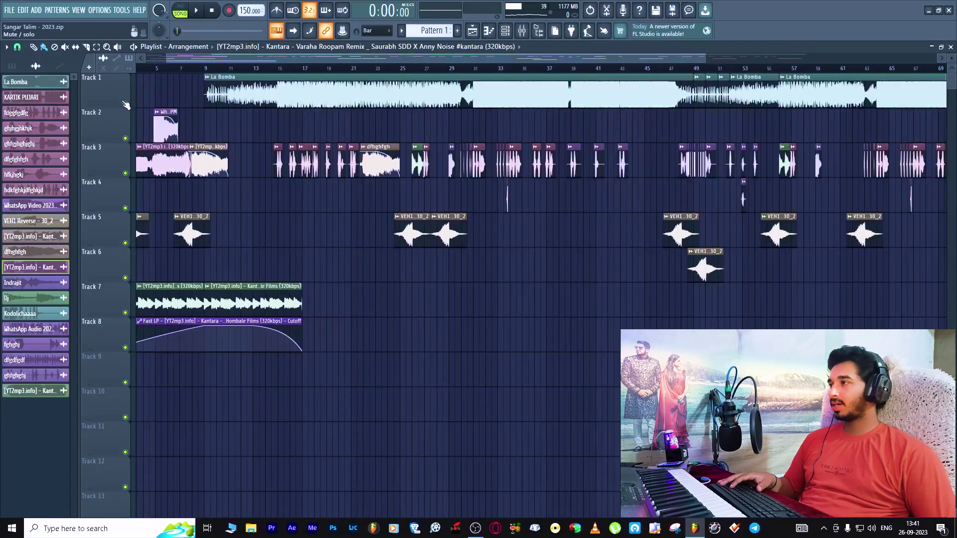
{"action": "right_click", "coordinate": [125, 103]}
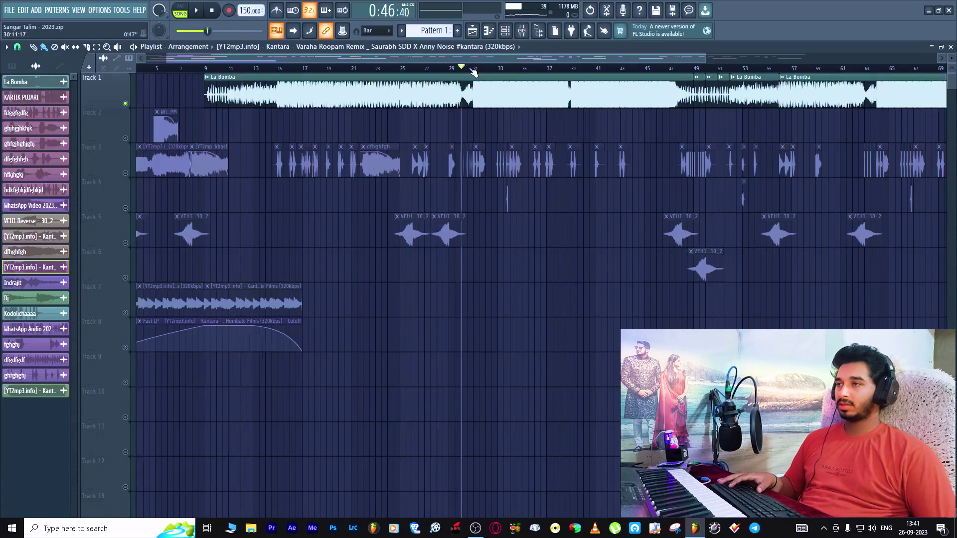
{"action": "key", "text": "space"}
{"action": "scroll", "coordinate": [474, 71], "scroll_direction": "up", "scroll_amount": 5}
Open the La Bomba clip's channel settings and mixer track, stop playback, and load Fruity Limiter in the first effect slot
{"action": "double_click", "coordinate": [454, 92]}
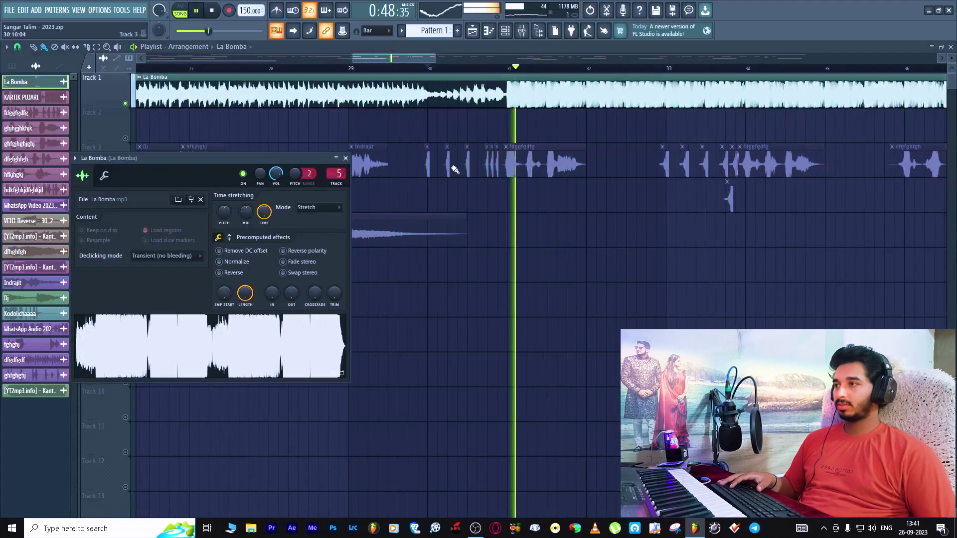
{"action": "double_click", "coordinate": [338, 173]}
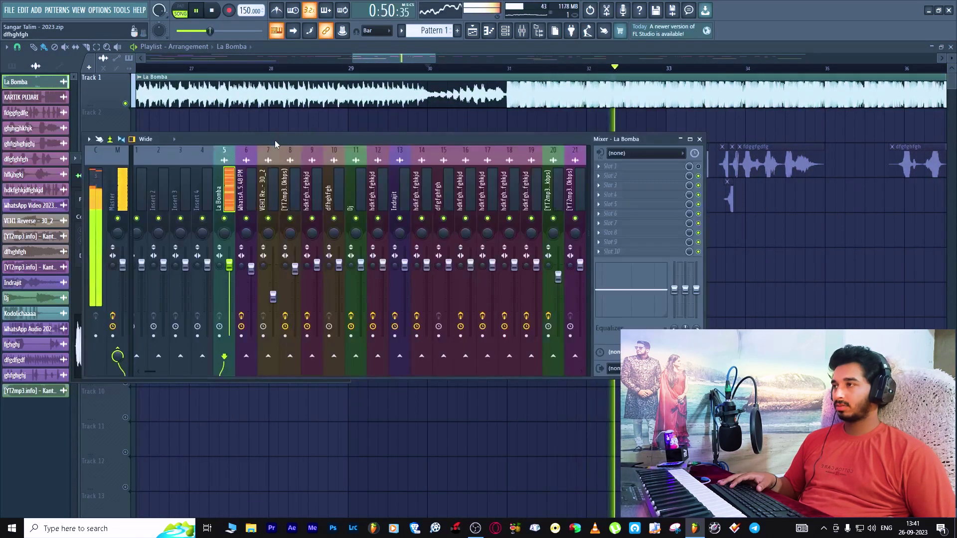
{"action": "left_click_drag", "start_coordinate": [275, 144], "coordinate": [367, 119]}
{"action": "key", "text": "space"}
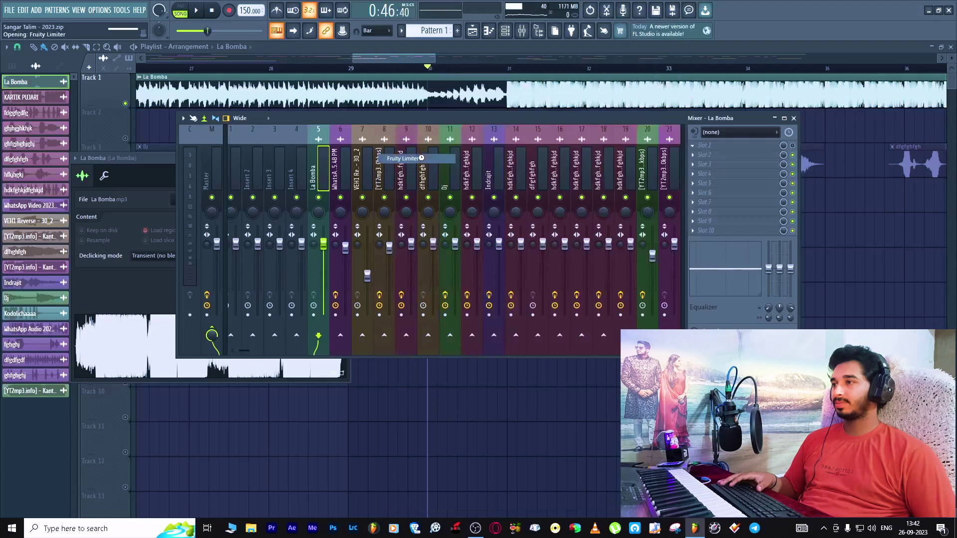
{"action": "left_click", "coordinate": [402, 159]}
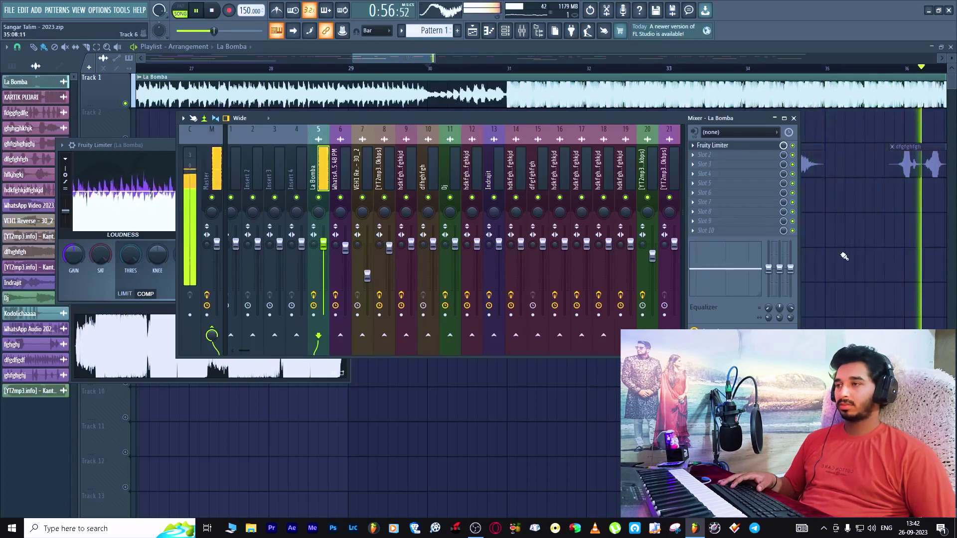
Reset the La Bomba mixer track's volume fader and close the open plugin, channel and mixer windows
{"action": "right_click", "coordinate": [330, 246]}
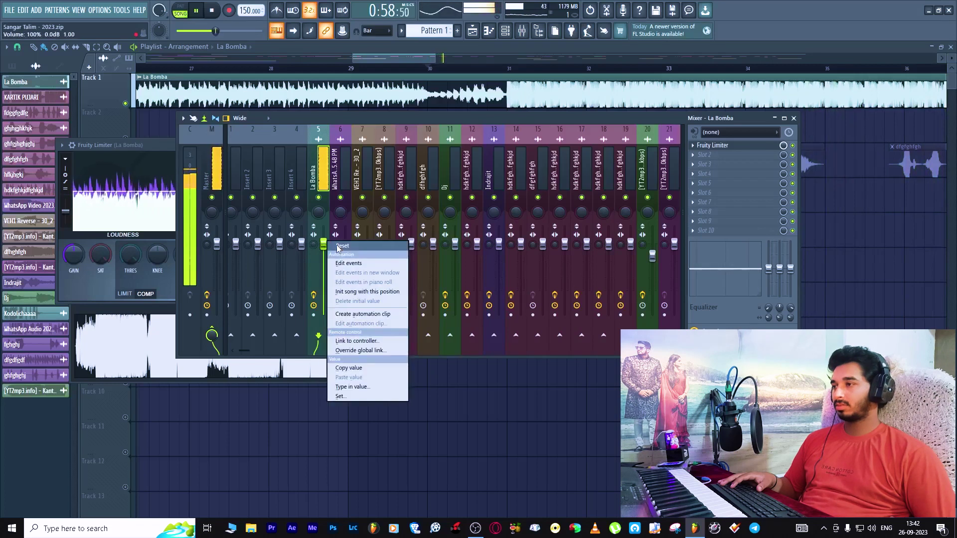
{"action": "left_click", "coordinate": [339, 246]}
{"action": "key", "text": "F12"}
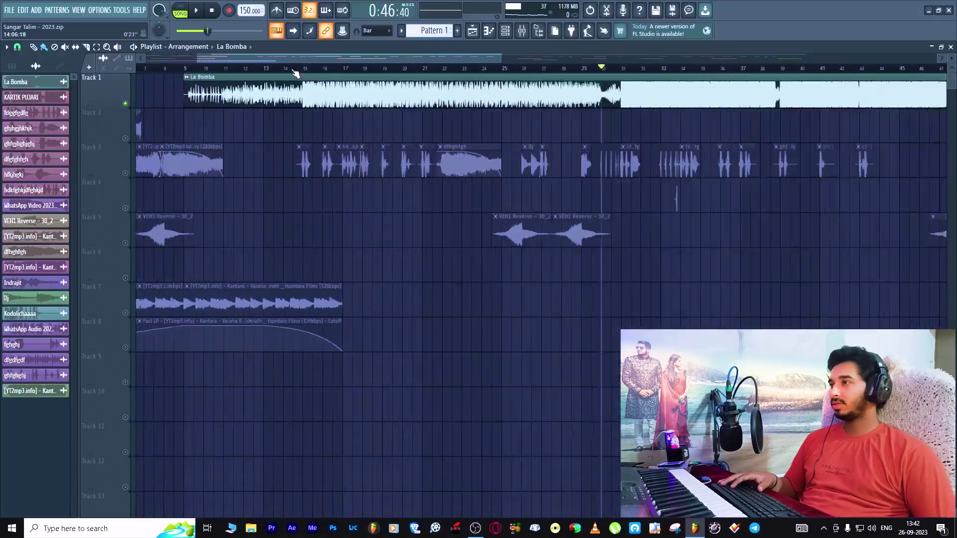
Switch the solo to Track 3 and play its hdkfghkjdfghkjd clips from just before bar 15
{"action": "scroll", "coordinate": [295, 74], "scroll_direction": "up", "scroll_amount": 2}
{"action": "right_click", "coordinate": [125, 174]}
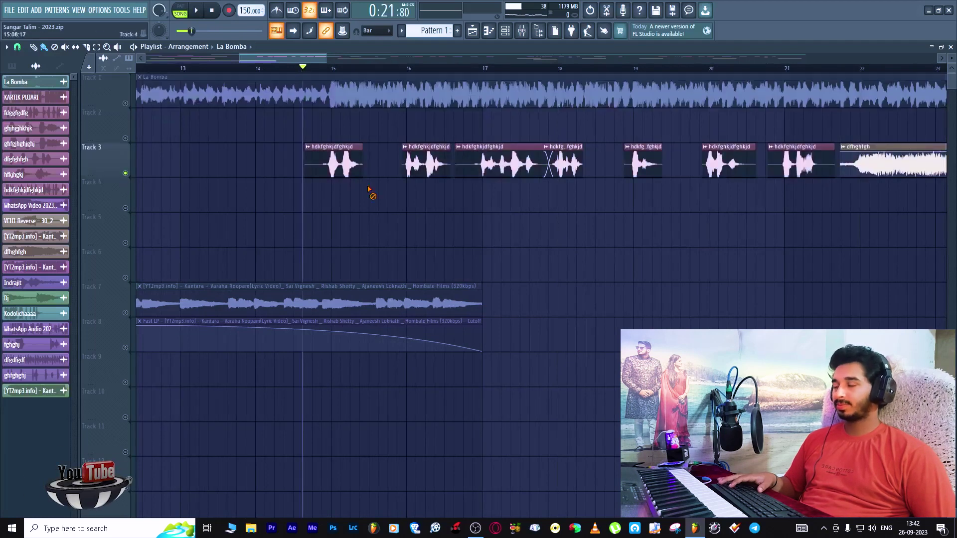
{"action": "key", "text": "space"}
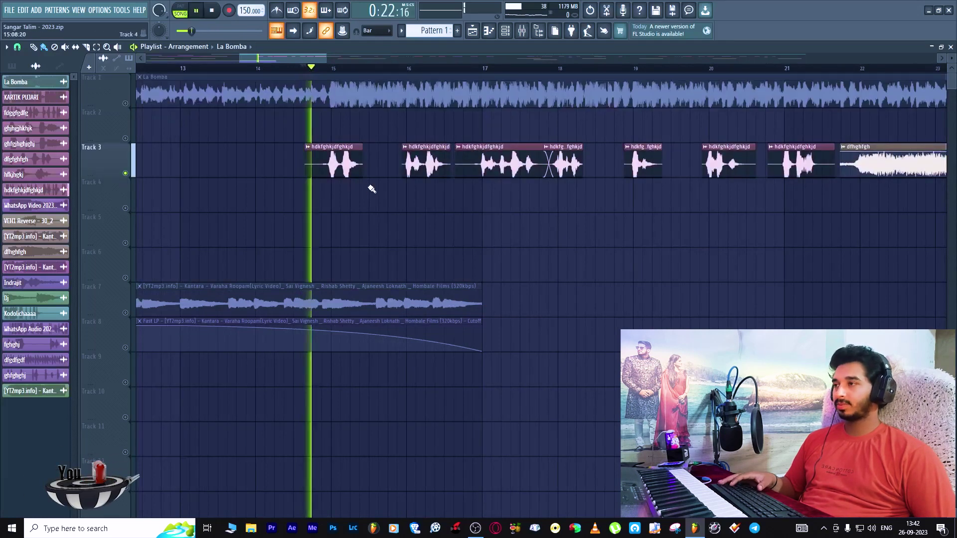
Open the first hdkfghkjdfghkjd clip's channel settings and inspect the effect chain on its mixer track 9
{"action": "double_click", "coordinate": [341, 165]}
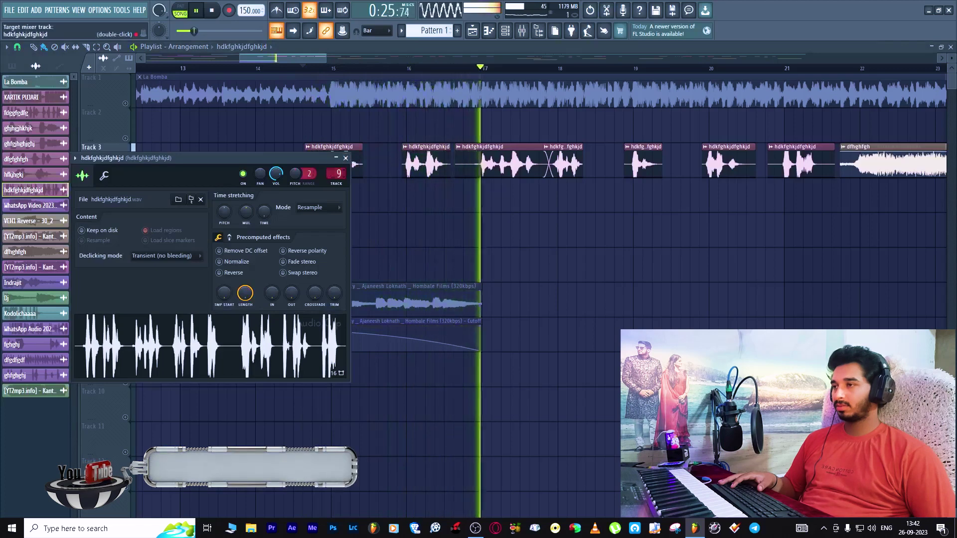
{"action": "double_click", "coordinate": [337, 174]}
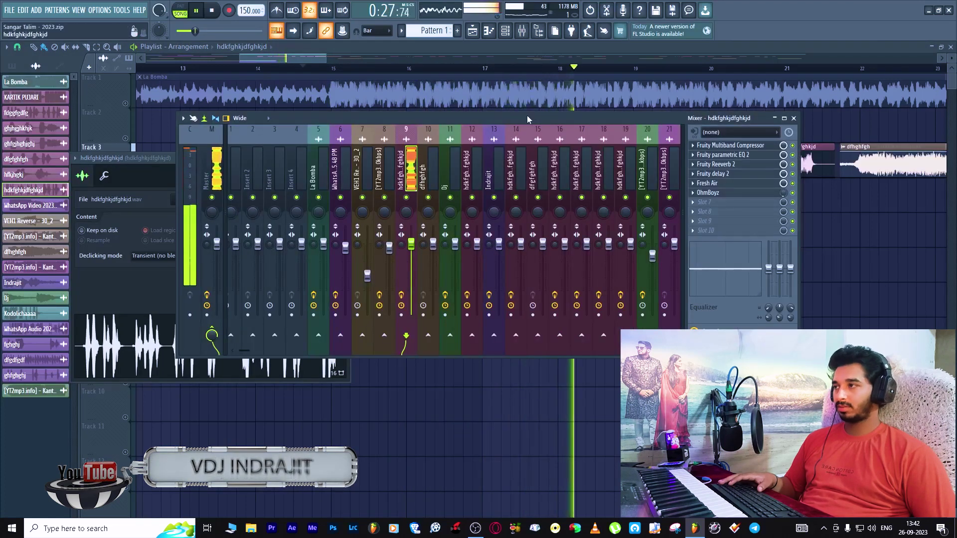
{"action": "left_click_drag", "start_coordinate": [528, 116], "coordinate": [505, 115]}
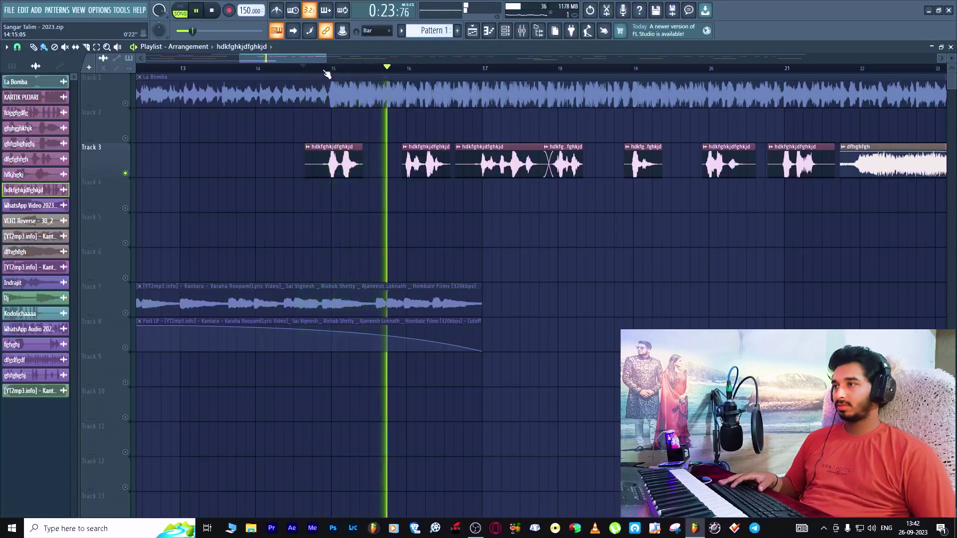
Reopen mixer track 9 from the hdkfghkjdfghkjd clip during playback, check its bypassed effects, and return to the playlist
{"action": "scroll", "coordinate": [327, 74], "scroll_direction": "down", "scroll_amount": 1}
{"action": "double_click", "coordinate": [334, 167]}
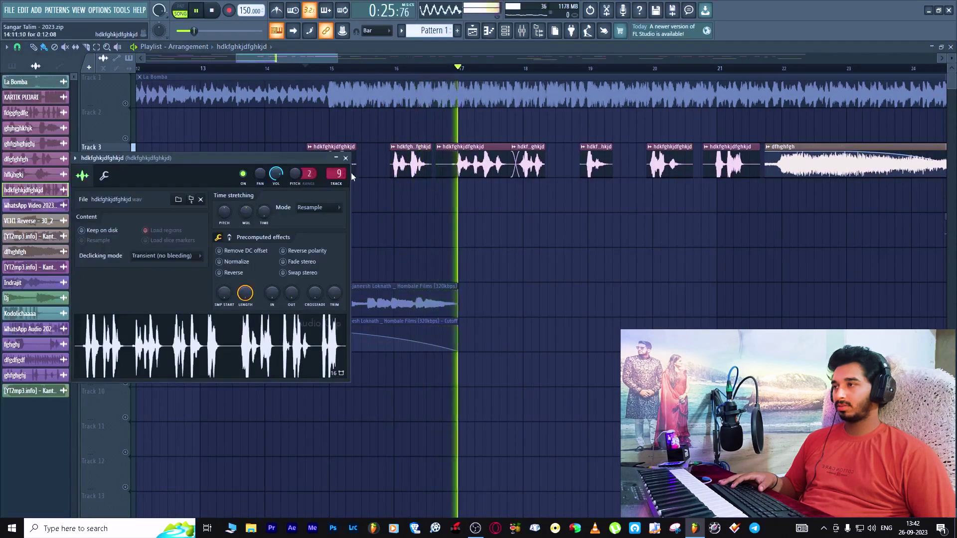
{"action": "left_click", "coordinate": [334, 173]}
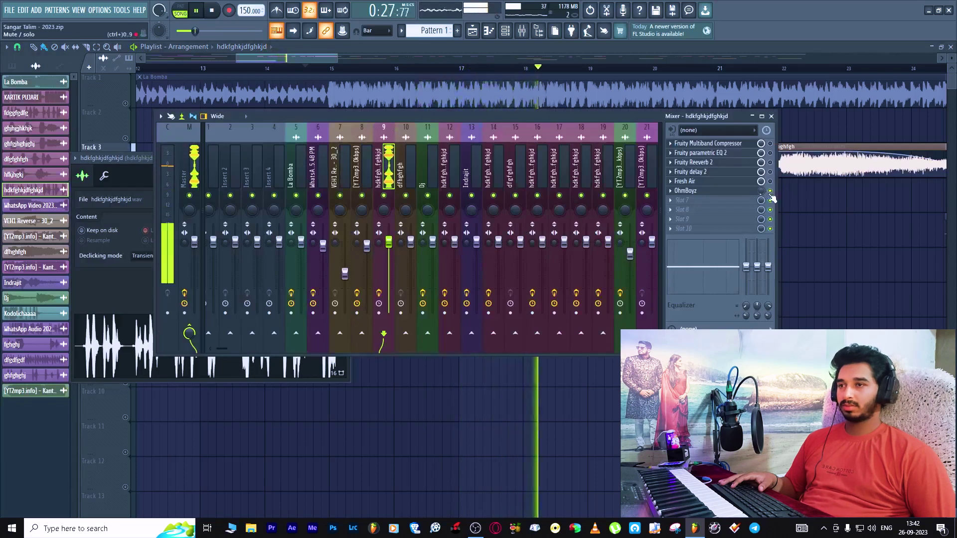
{"action": "key", "text": "F5"}
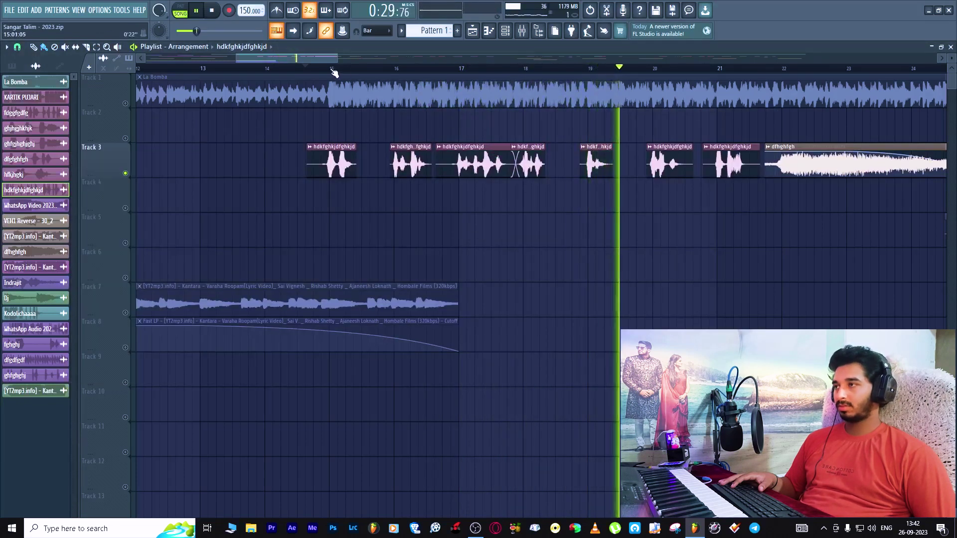
Continue playing the soloed Track 3 clips into the dfhghfgh clip, and stop playback
{"action": "scroll", "coordinate": [331, 74], "scroll_direction": "down", "scroll_amount": 2}
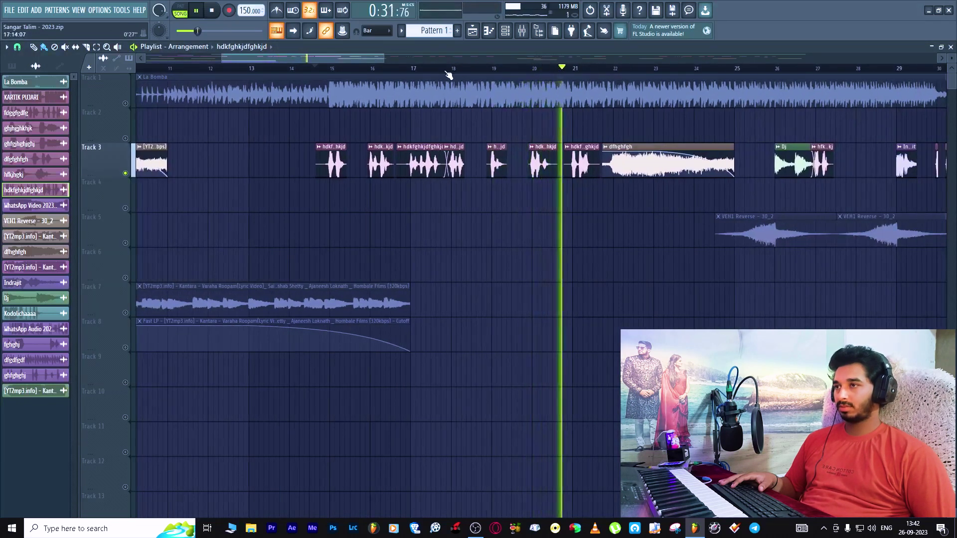
{"action": "scroll", "coordinate": [498, 72], "scroll_direction": "down", "scroll_amount": 2}
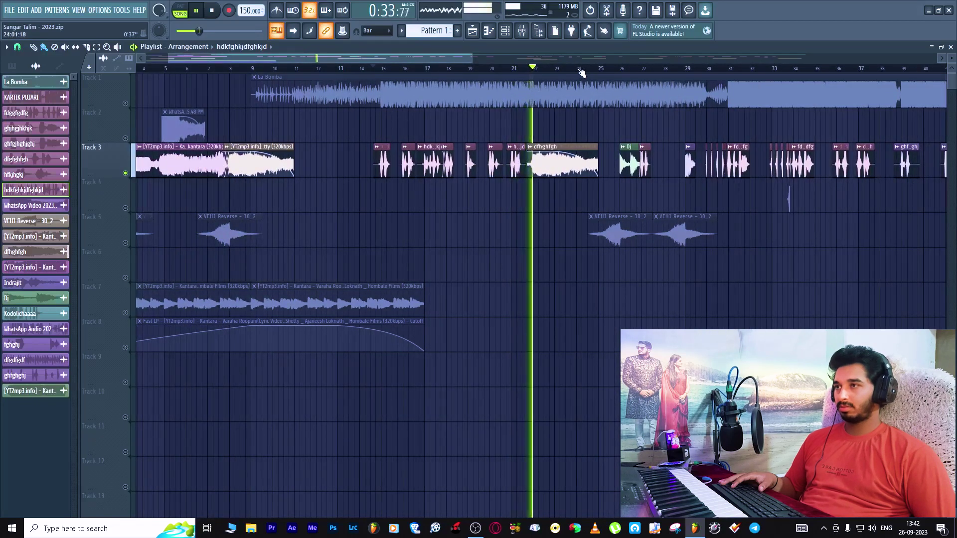
{"action": "scroll", "coordinate": [581, 73], "scroll_direction": "up", "scroll_amount": 2}
{"action": "scroll", "coordinate": [580, 73], "scroll_direction": "up", "scroll_amount": 2}
{"action": "scroll", "coordinate": [581, 72], "scroll_direction": "down", "scroll_amount": 3}
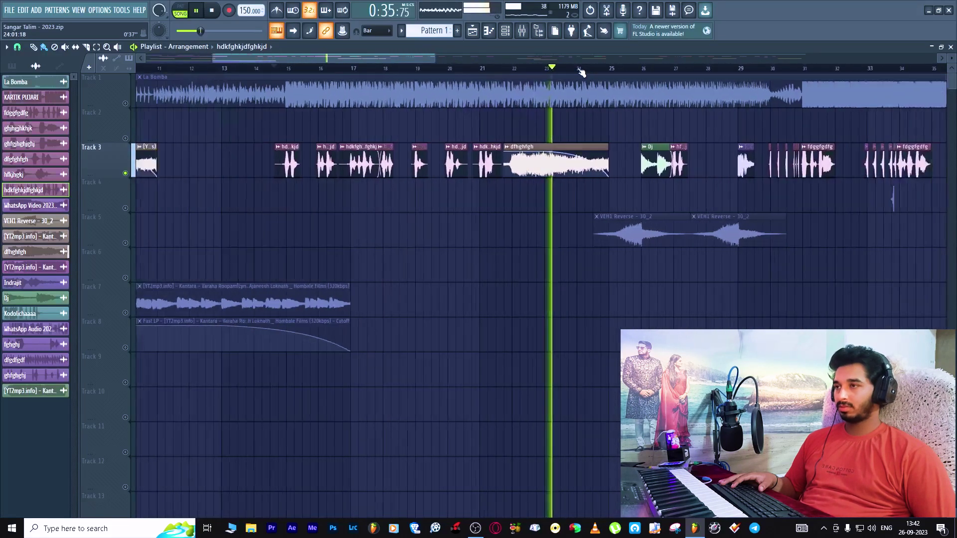
{"action": "key", "text": "space"}
{"action": "scroll", "coordinate": [364, 135], "scroll_direction": "up", "scroll_amount": 3}
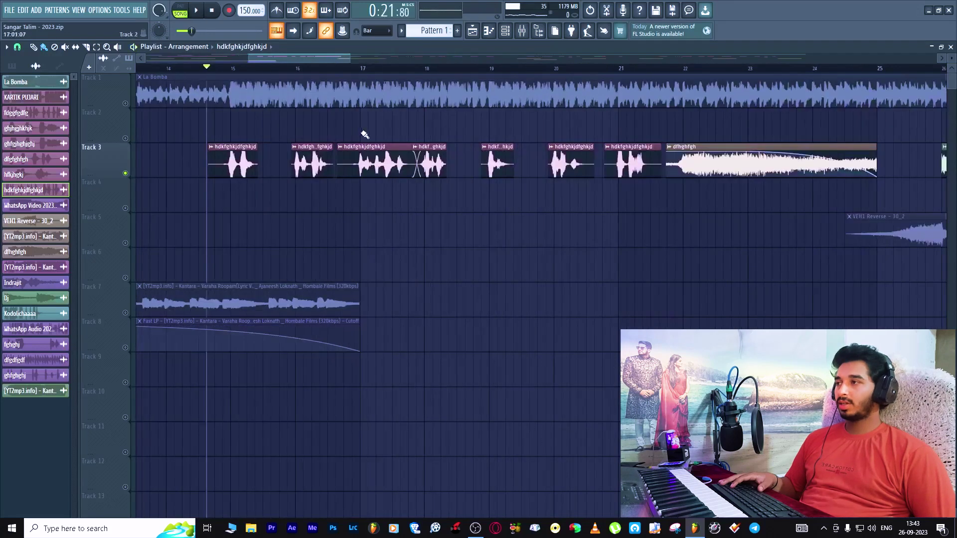
Open Fruity Multiband Compressor on the first hdkfghkjdfghkjd clip's mixer track 9, play the clips, and toggle the effect's bypass
{"action": "double_click", "coordinate": [237, 165]}
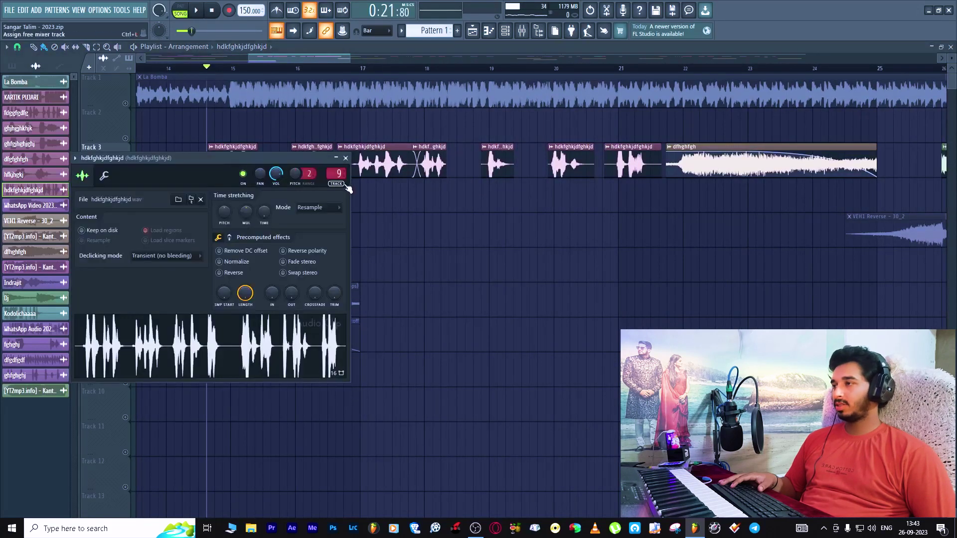
{"action": "double_click", "coordinate": [337, 173]}
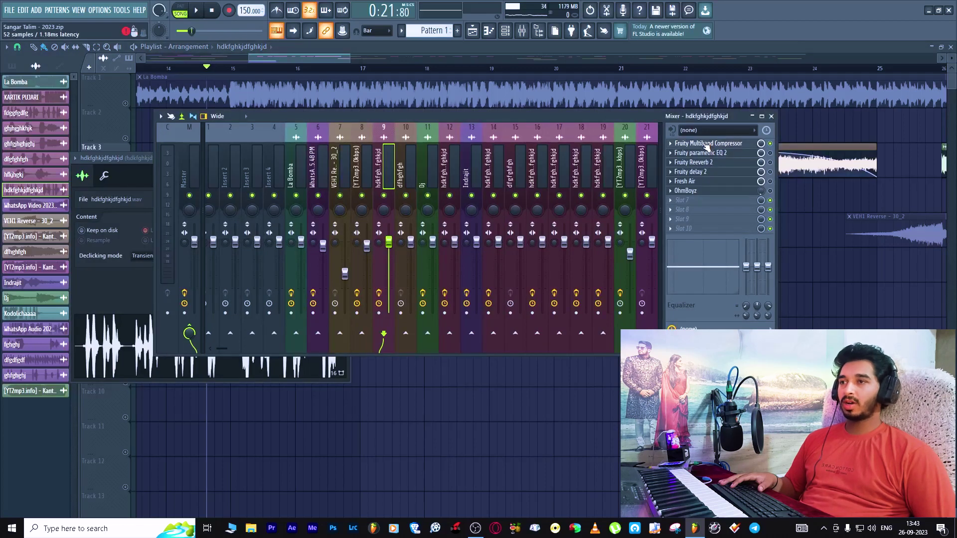
{"action": "left_click", "coordinate": [706, 143]}
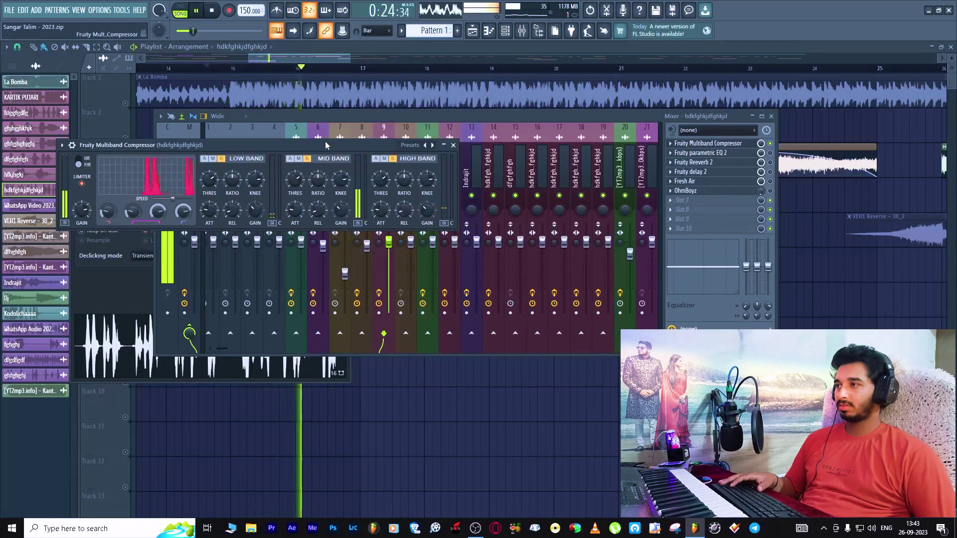
{"action": "left_click_drag", "start_coordinate": [326, 143], "coordinate": [420, 156]}
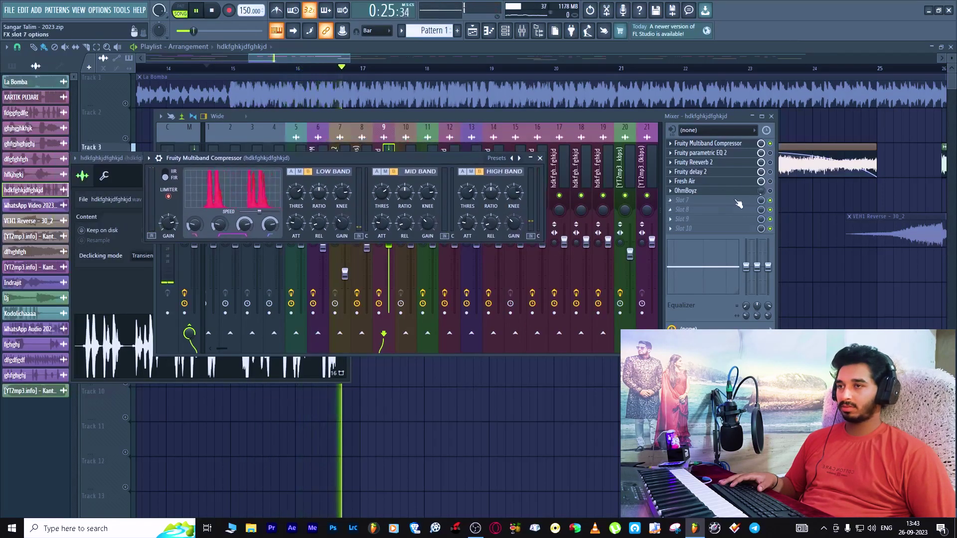
{"action": "left_click", "coordinate": [774, 146]}
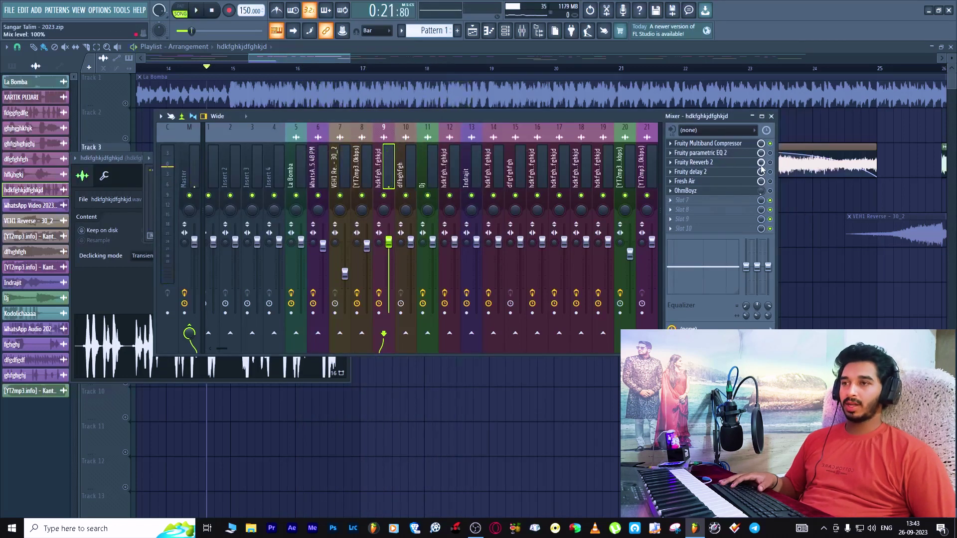
Inspect the Fruity parametric EQ 2 curve on mixer track 9 while playing the soloed clips
{"action": "left_click", "coordinate": [714, 155]}
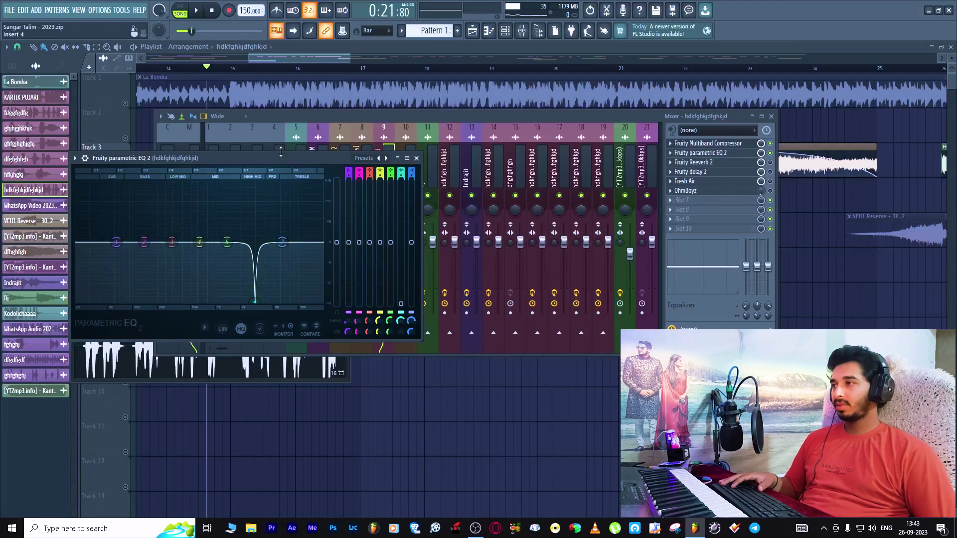
{"action": "left_click_drag", "start_coordinate": [281, 152], "coordinate": [355, 139]}
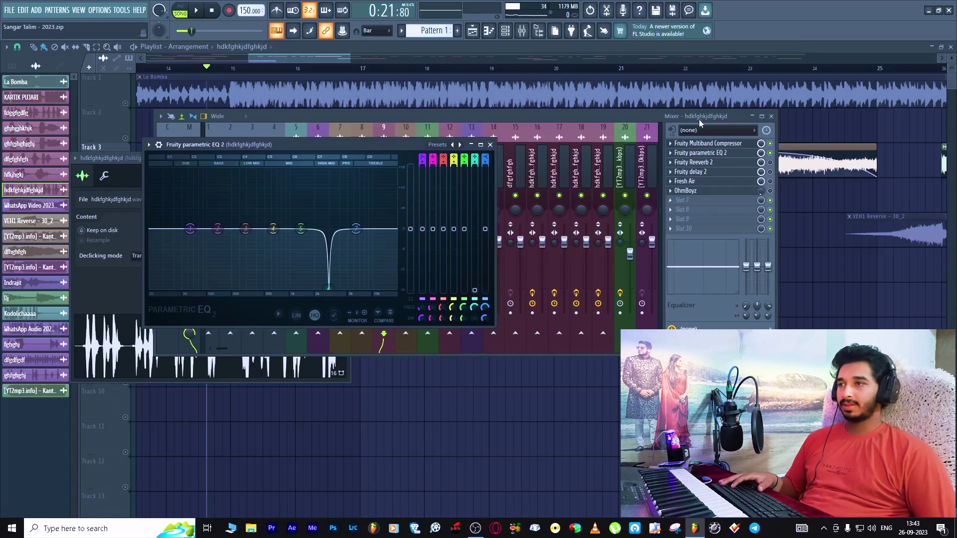
{"action": "key", "text": "space"}
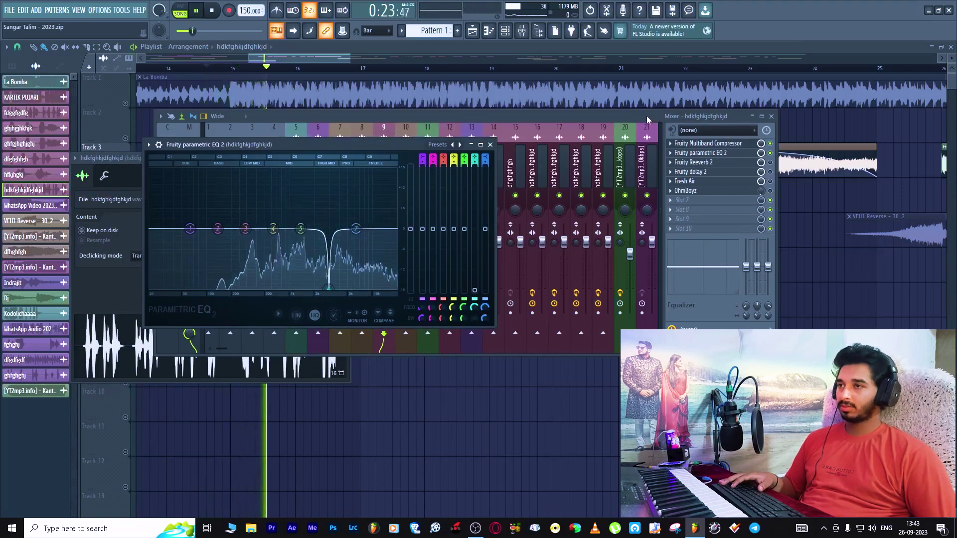
{"action": "left_click_drag", "start_coordinate": [648, 116], "coordinate": [625, 112]}
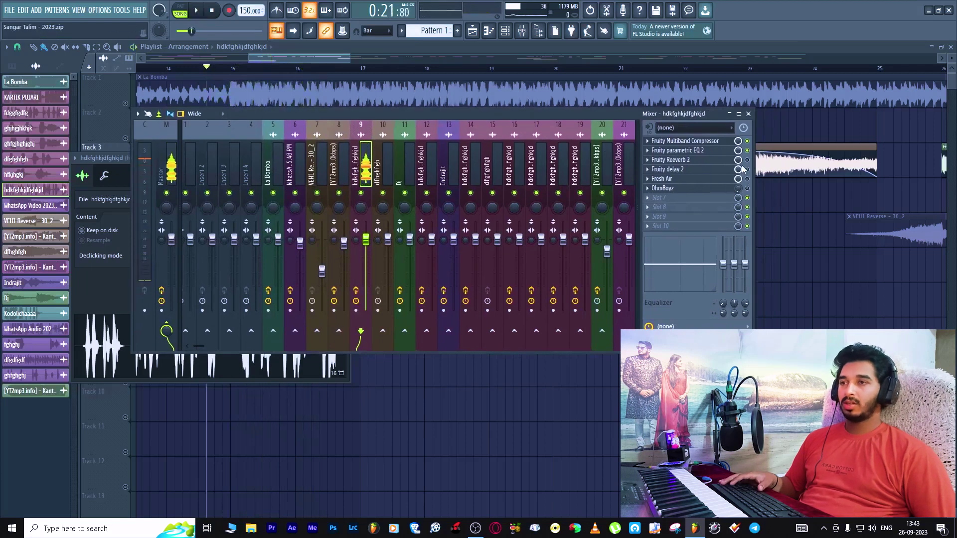
Show Fruity Reeverb 2 and Fruity delay 2 on mixer track 9 while playing the soloed clips from before bar 15
{"action": "left_click", "coordinate": [683, 161]}
{"action": "left_click_drag", "start_coordinate": [204, 178], "coordinate": [336, 163]}
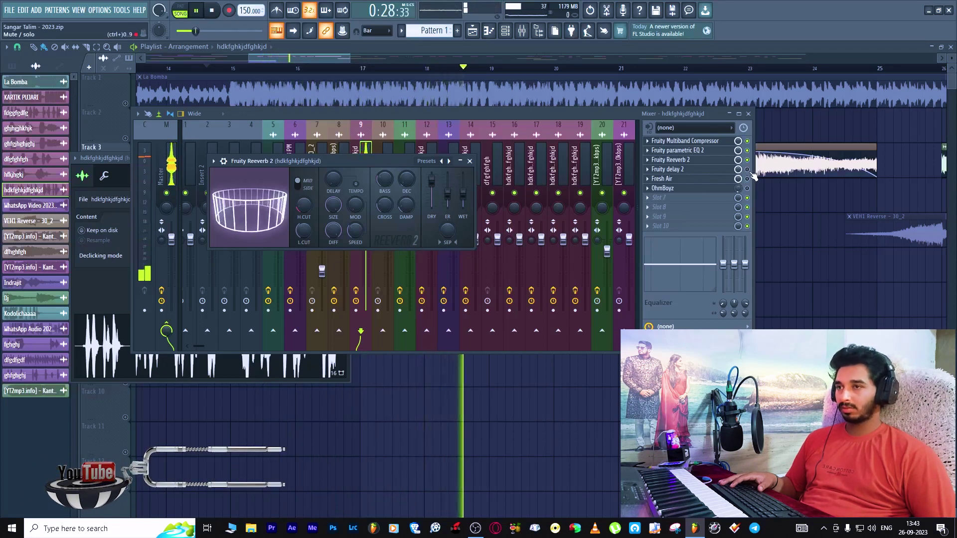
{"action": "key", "text": "space"}
{"action": "key", "text": "Escape"}
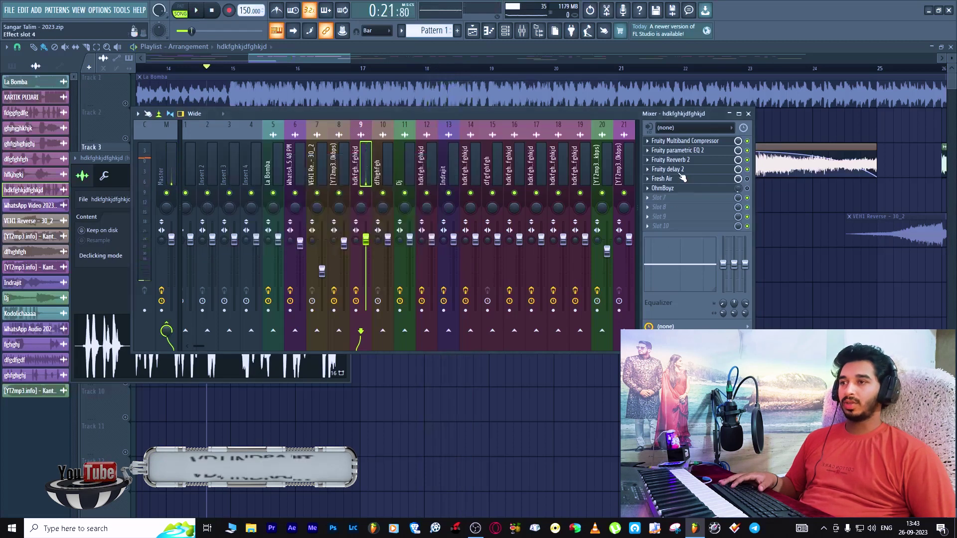
{"action": "left_click", "coordinate": [681, 171]}
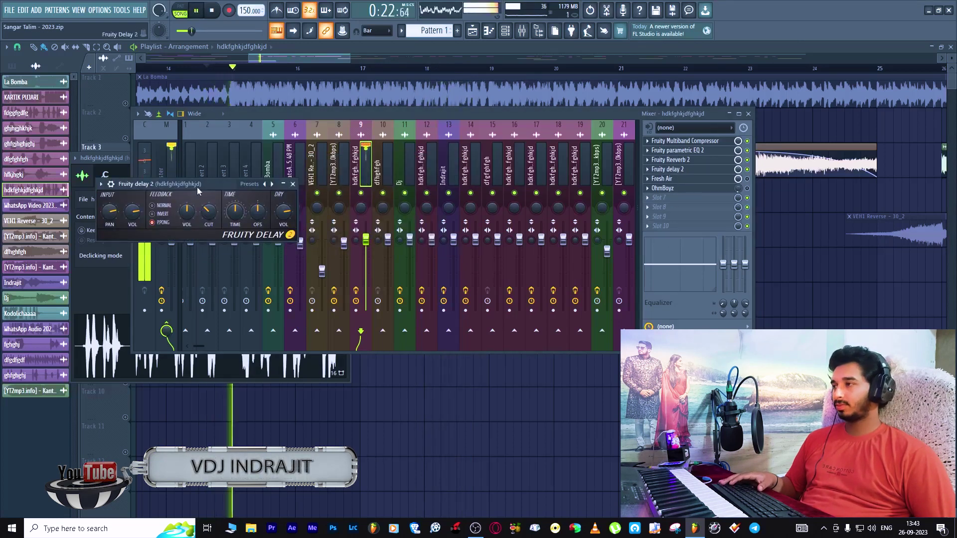
{"action": "left_click_drag", "start_coordinate": [198, 189], "coordinate": [268, 191]}
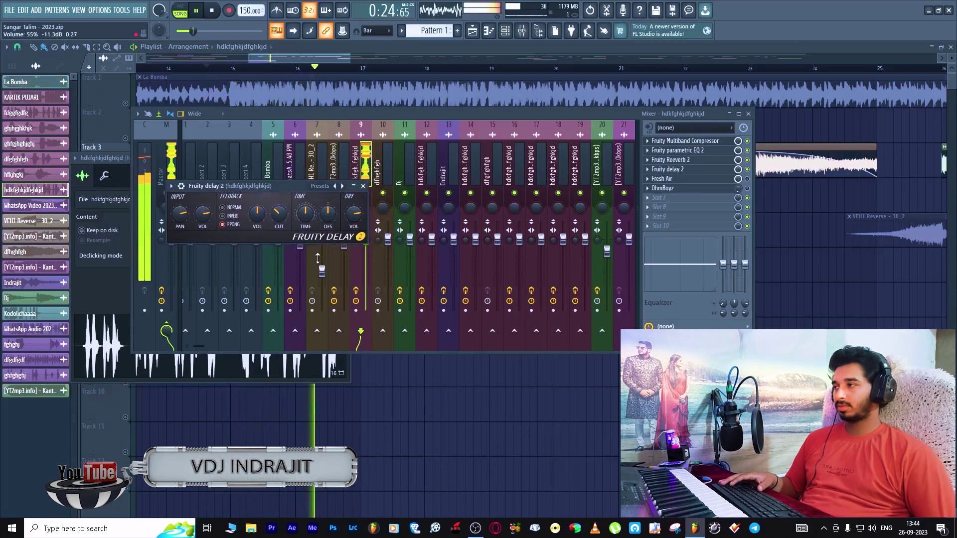
Enable Fresh Air on mixer track 9, inspect its Mid Air and High Air settings, and return to the mixer
{"action": "left_click", "coordinate": [750, 182]}
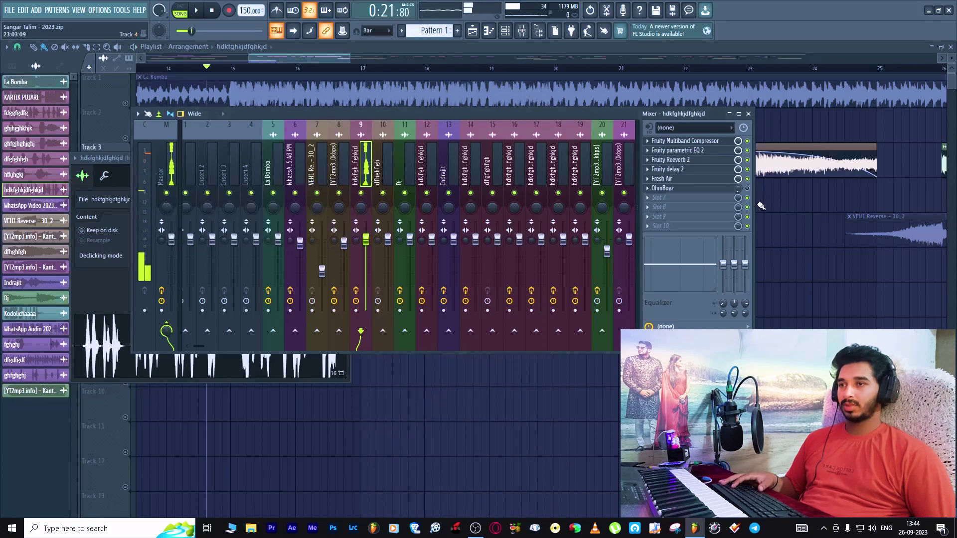
{"action": "left_click", "coordinate": [686, 181]}
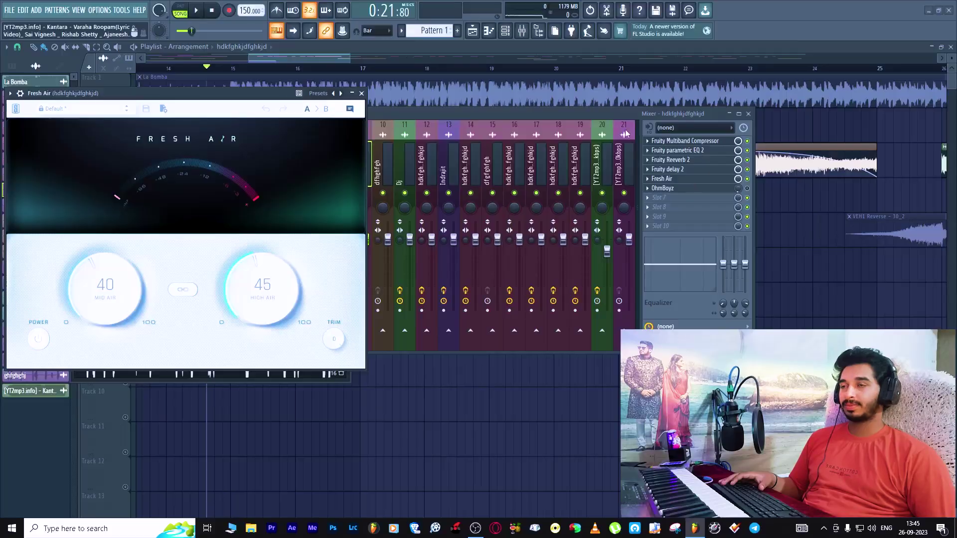
{"action": "left_click", "coordinate": [626, 134]}
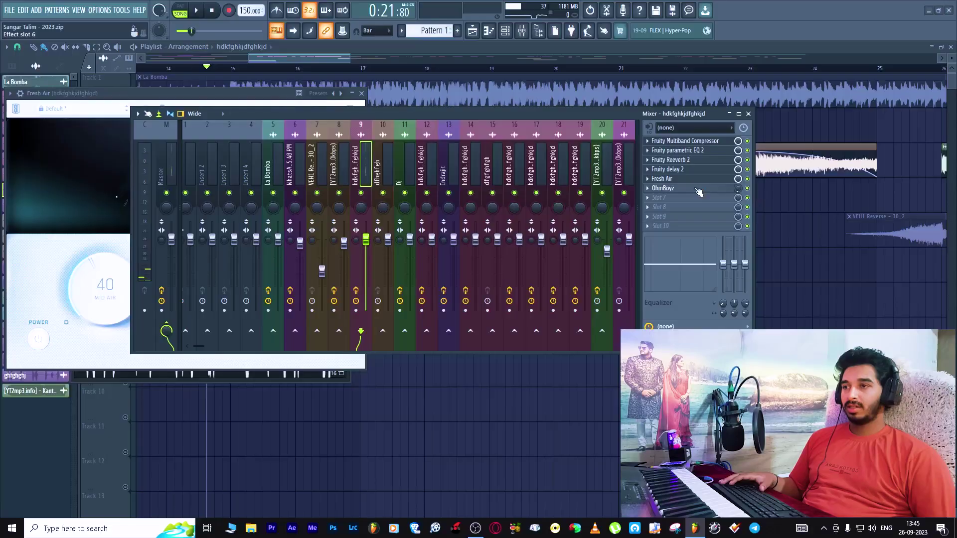
Inspect the OhmBoyz delay on mixer track 9, play the soloed clips, and close the windows to return to the playlist
{"action": "left_click", "coordinate": [698, 189]}
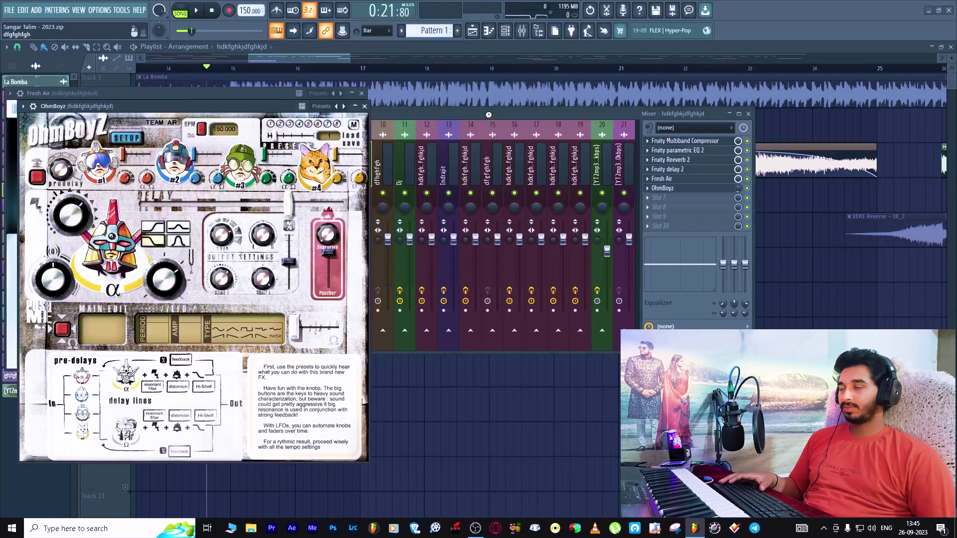
{"action": "left_click", "coordinate": [559, 191]}
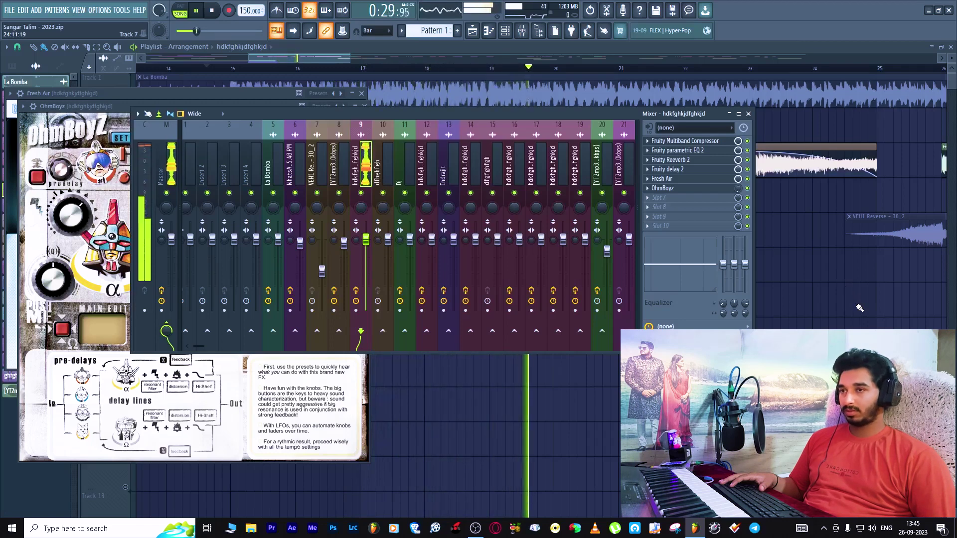
{"action": "key", "text": "F12"}
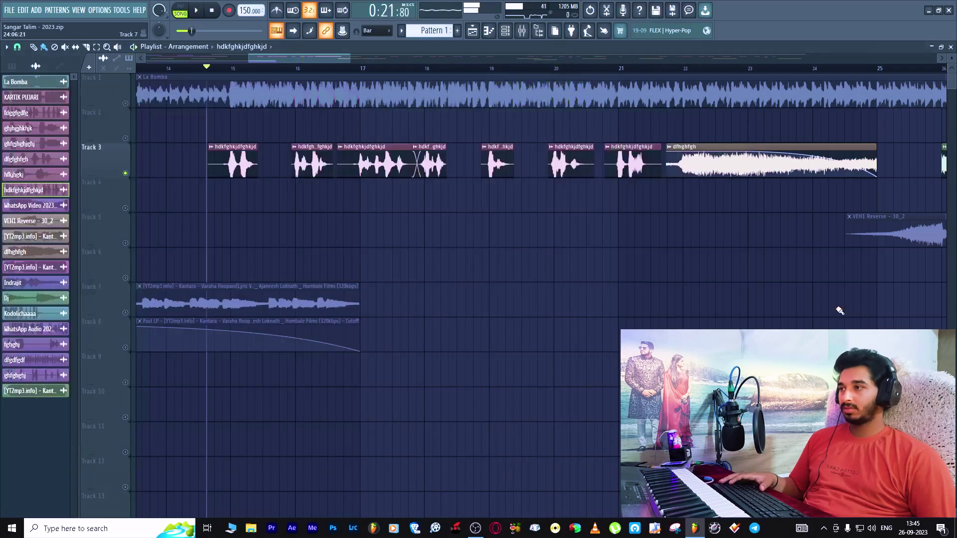
Unsolo Track 3 and play the full arrangement from just before bar 15 into the dfhghfgh clip
{"action": "right_click", "coordinate": [125, 173]}
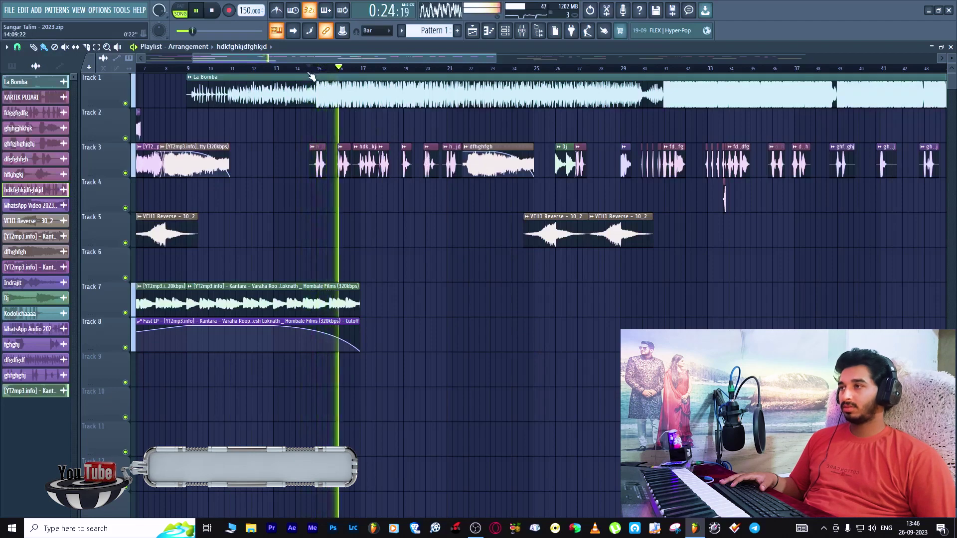
{"action": "scroll", "coordinate": [311, 75], "scroll_direction": "down", "scroll_amount": 3}
{"action": "scroll", "coordinate": [312, 75], "scroll_direction": "down", "scroll_amount": 2}
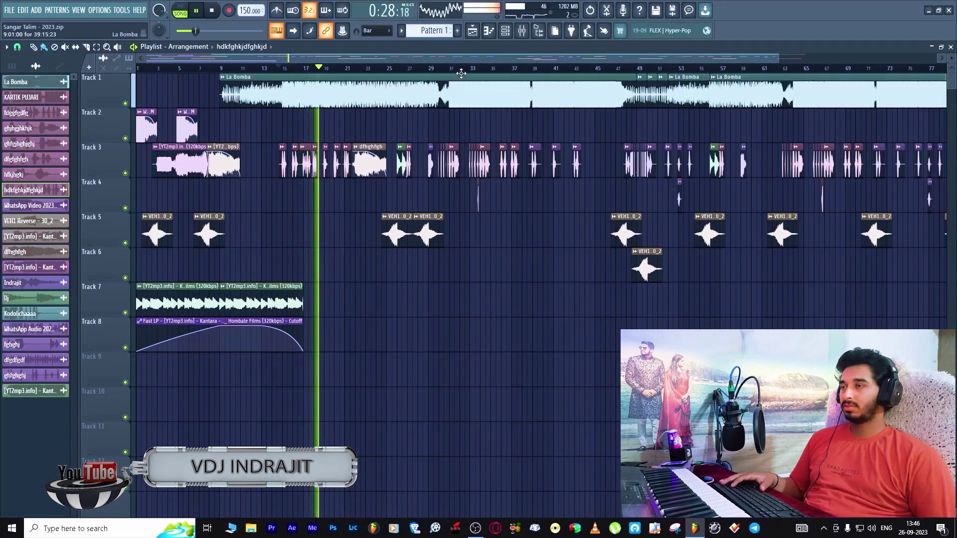
{"action": "scroll", "coordinate": [461, 73], "scroll_direction": "up", "scroll_amount": 5}
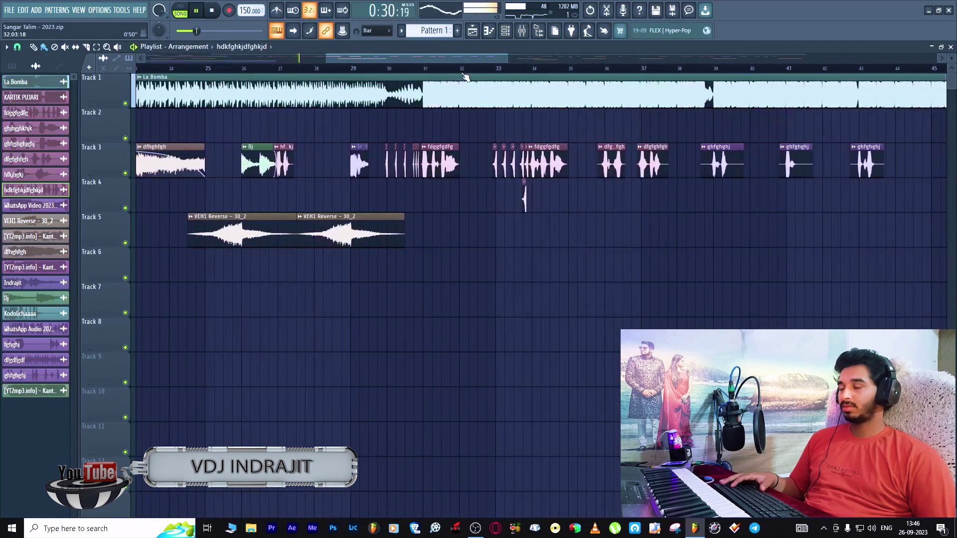
{"action": "scroll", "coordinate": [438, 76], "scroll_direction": "up", "scroll_amount": 2}
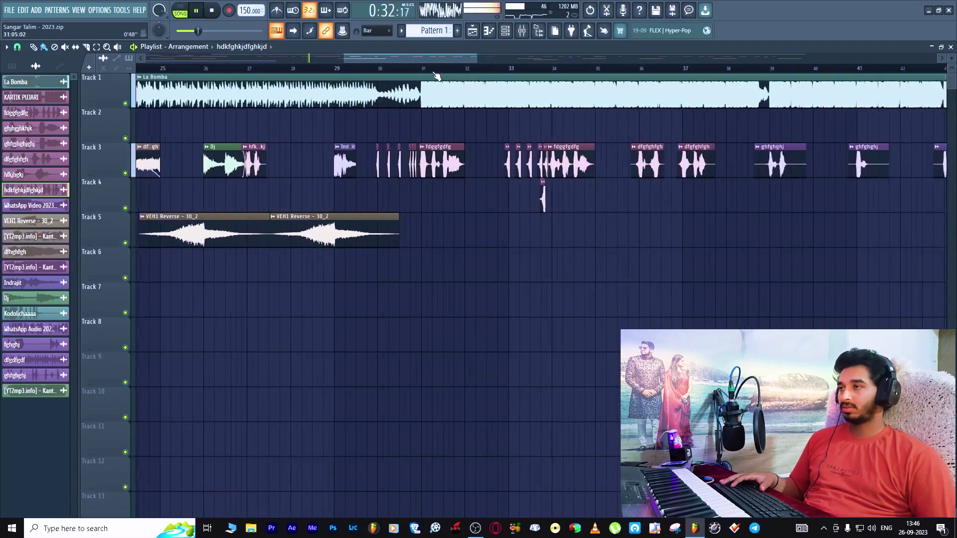
{"action": "scroll", "coordinate": [437, 76], "scroll_direction": "down", "scroll_amount": 4}
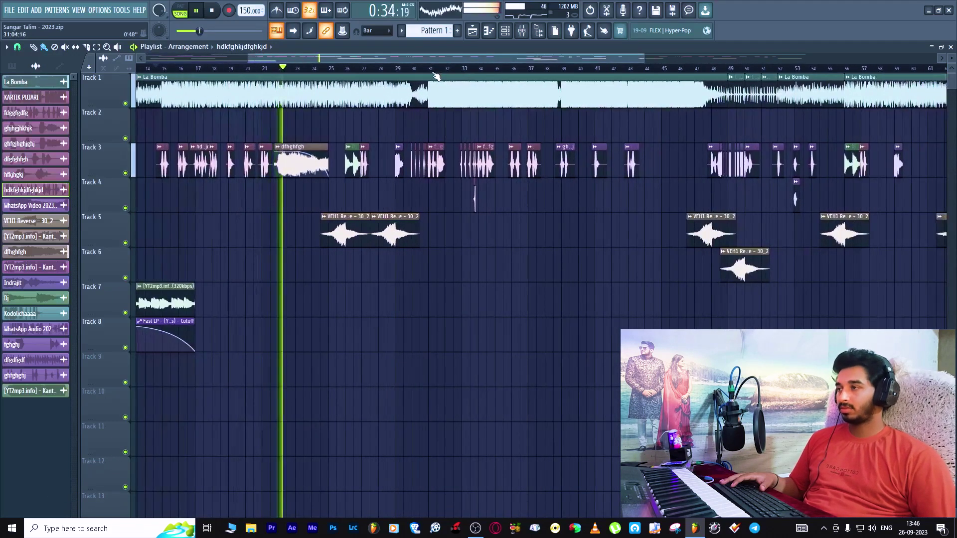
Follow the full arrangement's playback from the dfhghfgh clip through the paired VEH1 Reverse clips on Track 5 to bar 30
{"action": "scroll", "coordinate": [330, 72], "scroll_direction": "up", "scroll_amount": 5}
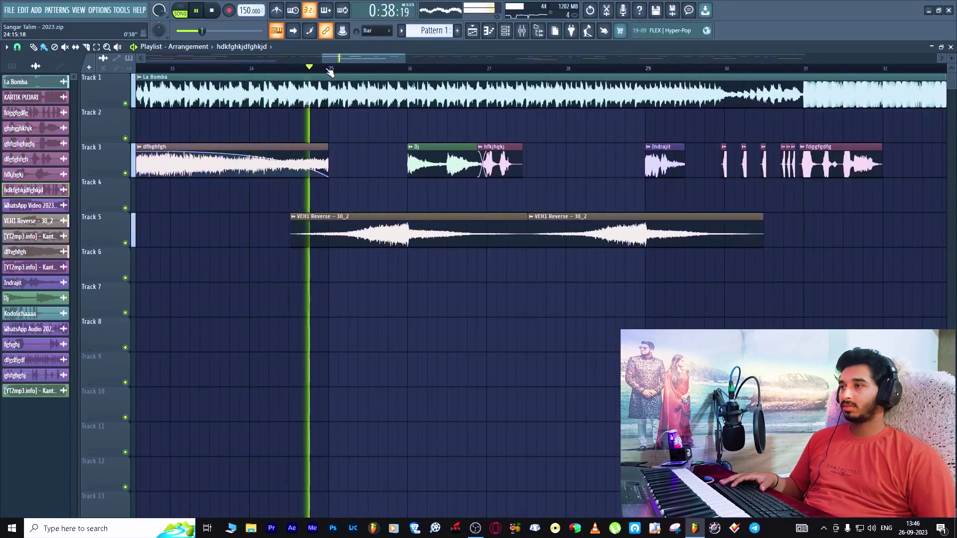
{"action": "scroll", "coordinate": [330, 72], "scroll_direction": "down", "scroll_amount": 4}
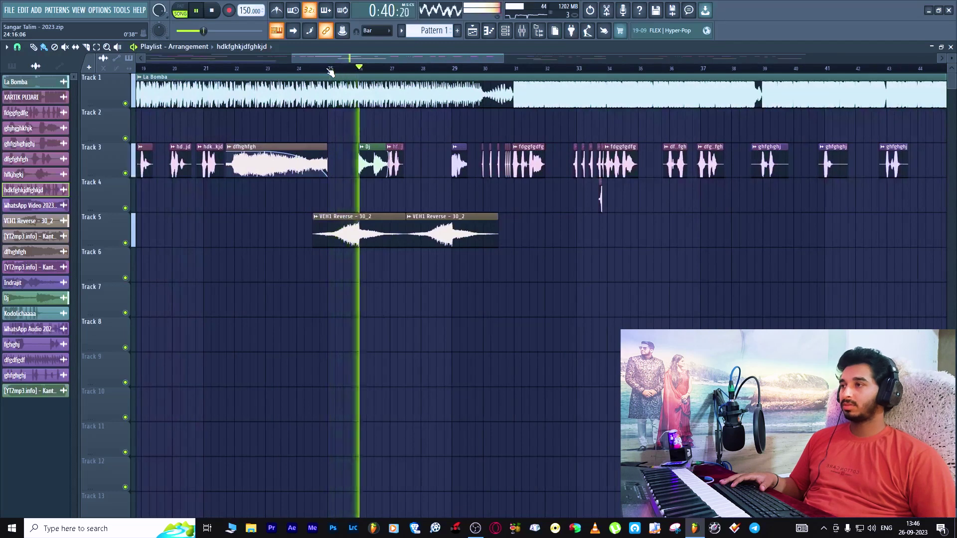
{"action": "scroll", "coordinate": [330, 72], "scroll_direction": "down", "scroll_amount": 1}
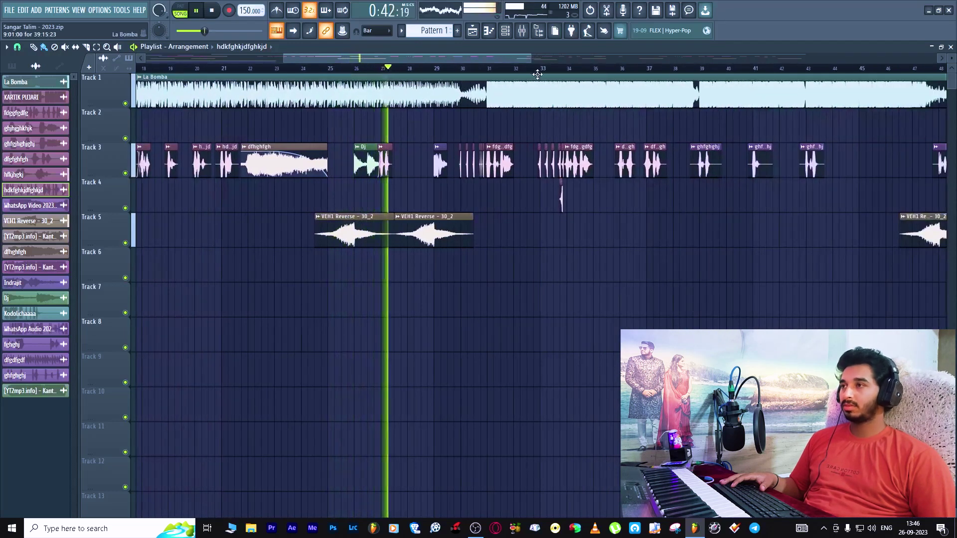
{"action": "scroll", "coordinate": [529, 76], "scroll_direction": "up", "scroll_amount": 5}
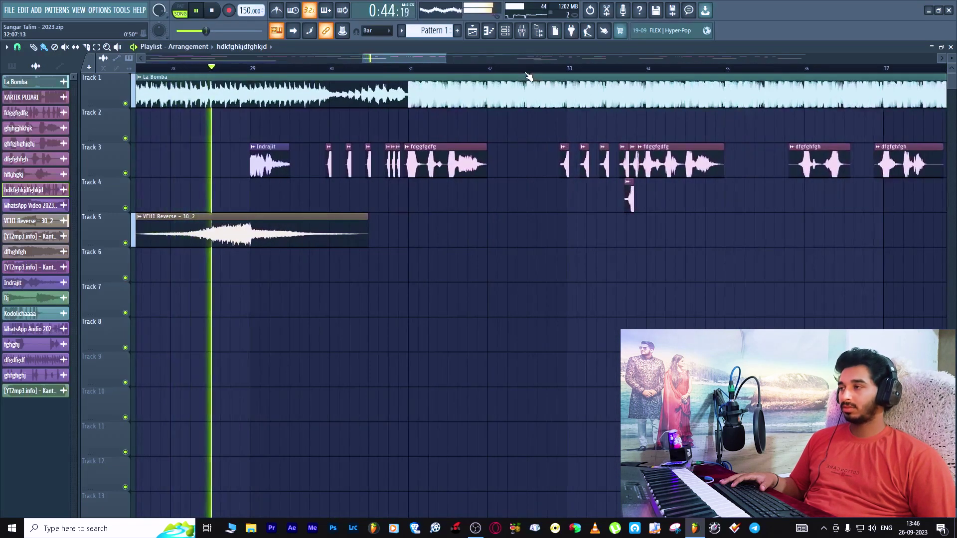
{"action": "scroll", "coordinate": [409, 77], "scroll_direction": "up", "scroll_amount": 2}
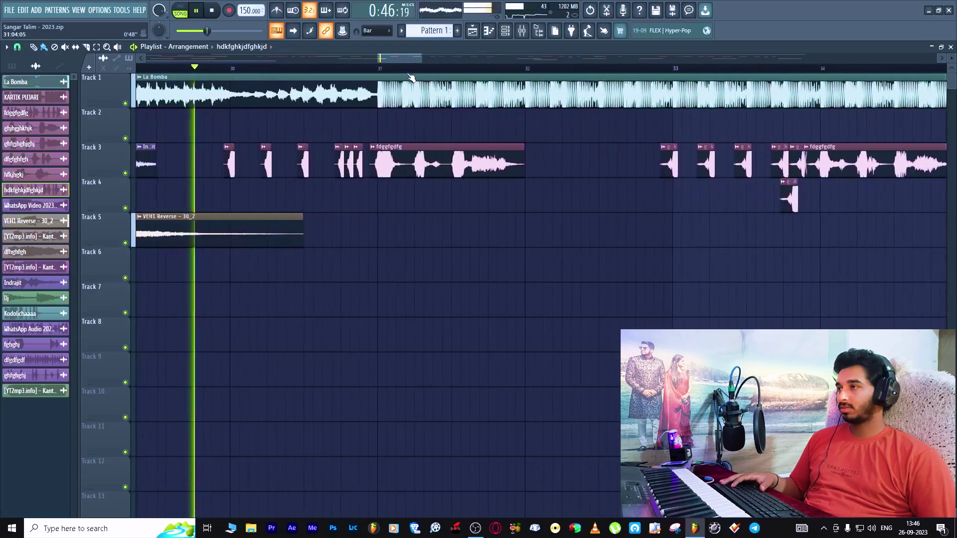
Listen to the full drop from bar 30 to bar 37, following the vocal clips on Tracks 3 and 4
{"action": "scroll", "coordinate": [409, 77], "scroll_direction": "down", "scroll_amount": 3}
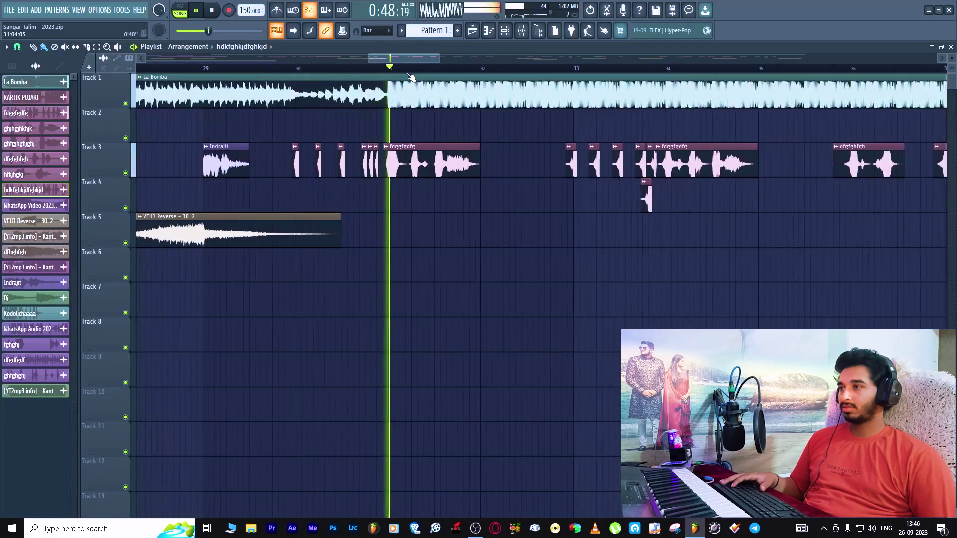
{"action": "scroll", "coordinate": [410, 77], "scroll_direction": "down", "scroll_amount": 4}
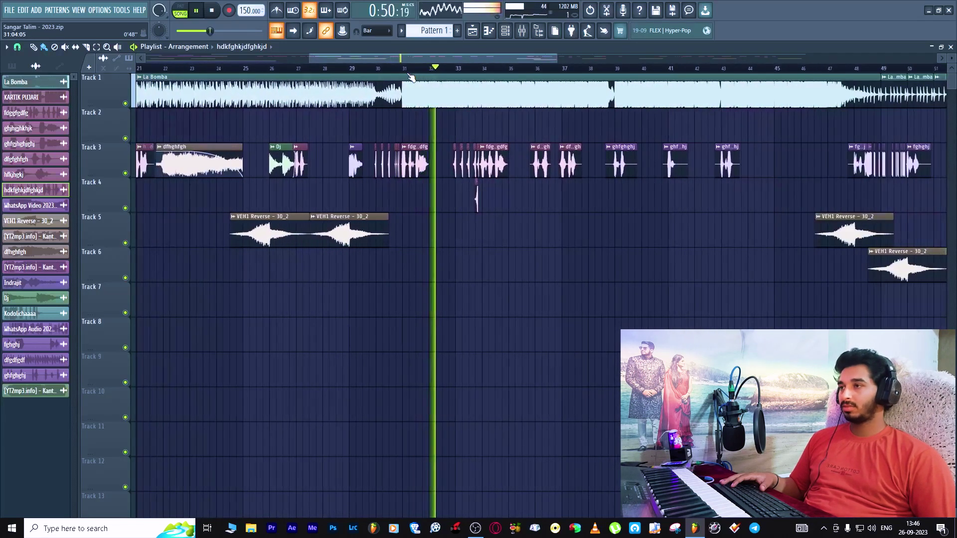
{"action": "scroll", "coordinate": [410, 78], "scroll_direction": "down", "scroll_amount": 2}
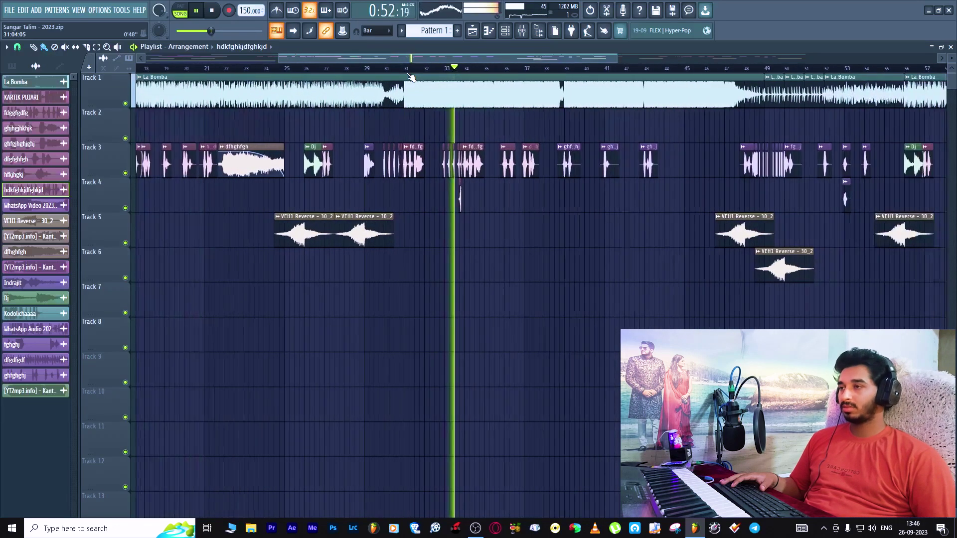
{"action": "scroll", "coordinate": [548, 75], "scroll_direction": "up", "scroll_amount": 3}
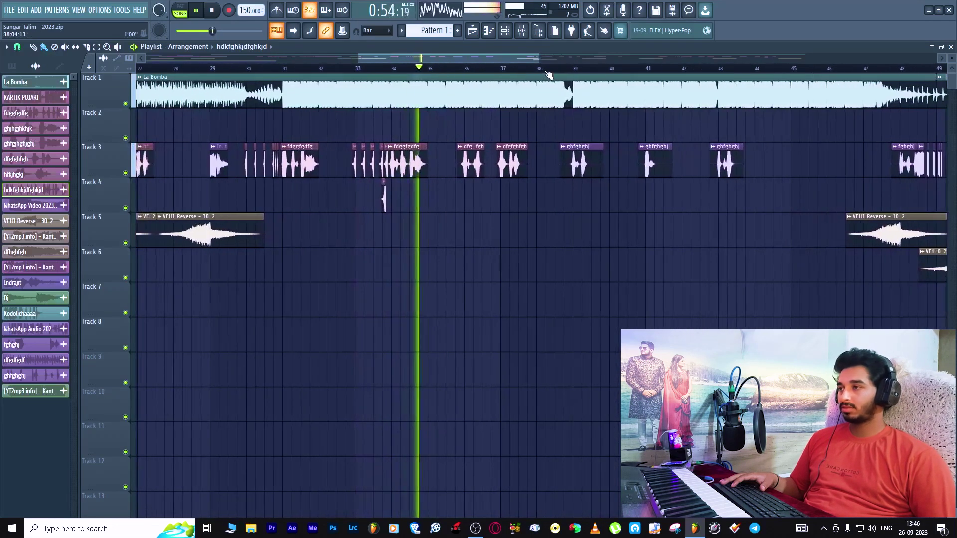
{"action": "scroll", "coordinate": [548, 74], "scroll_direction": "up", "scroll_amount": 2}
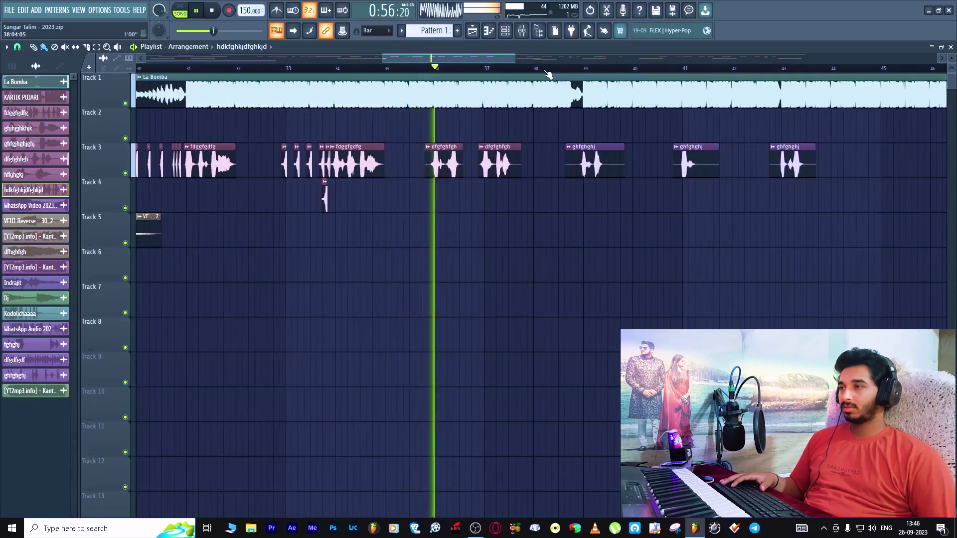
{"action": "scroll", "coordinate": [549, 75], "scroll_direction": "down", "scroll_amount": 2}
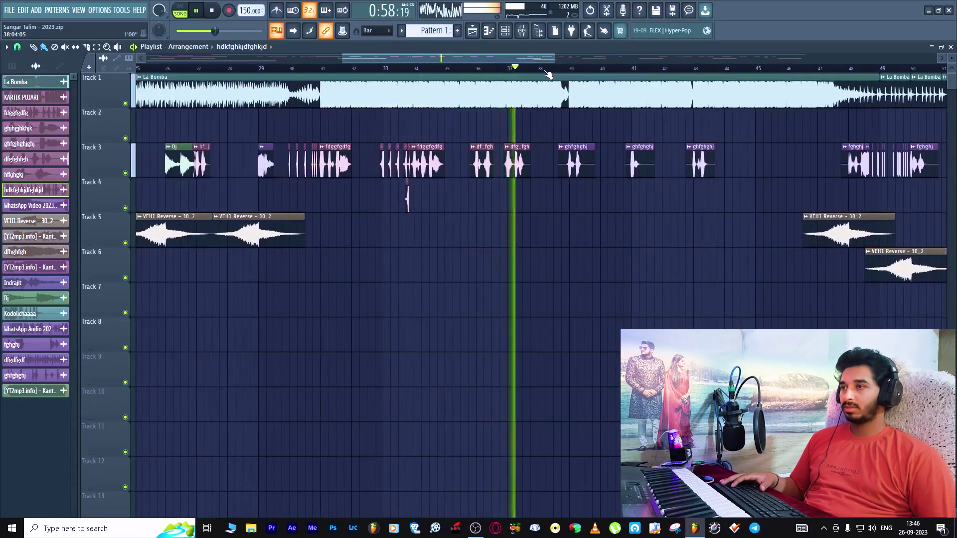
{"action": "scroll", "coordinate": [548, 75], "scroll_direction": "up", "scroll_amount": 2}
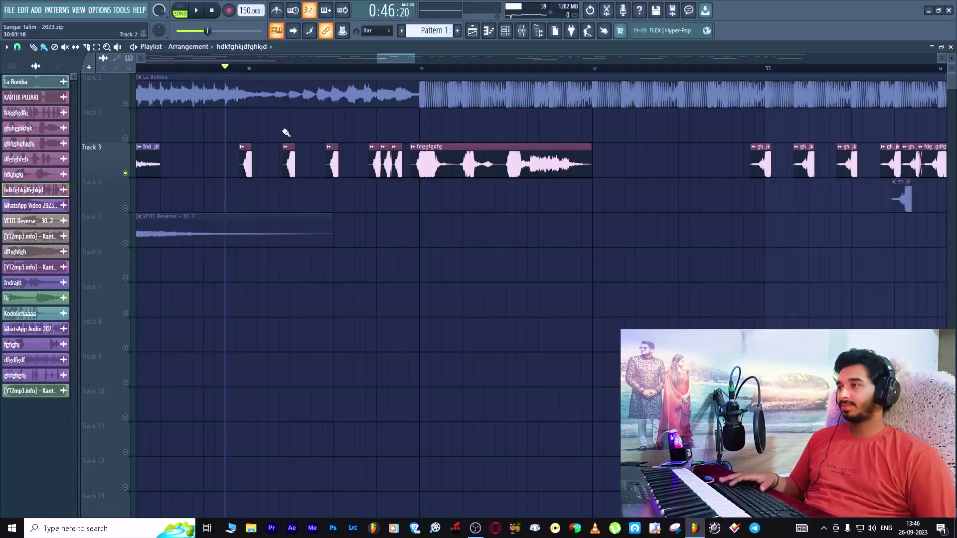
Play the soloed vocal clips on Tracks 3 and 4 from just before bar 30 to about bar 38
{"action": "key", "text": "space"}
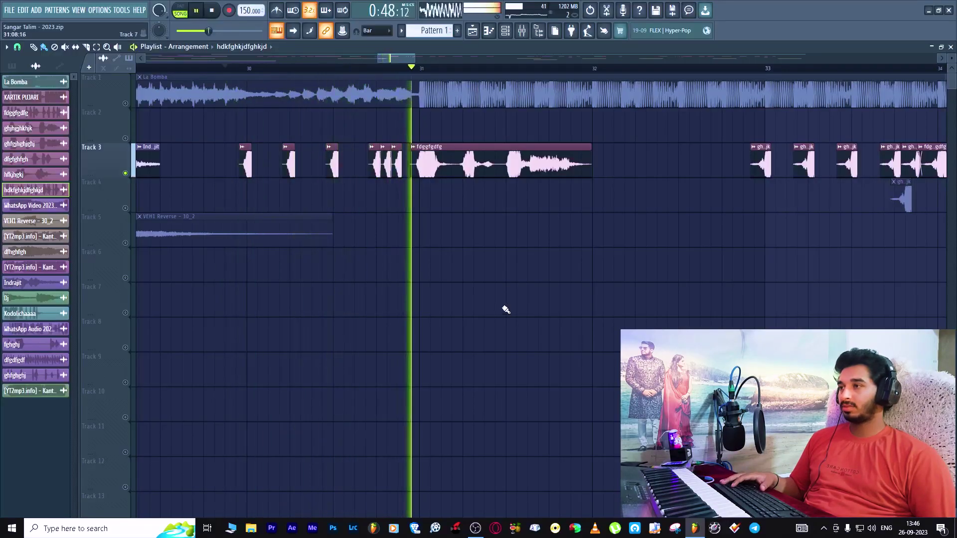
{"action": "scroll", "coordinate": [386, 74], "scroll_direction": "down", "scroll_amount": 3}
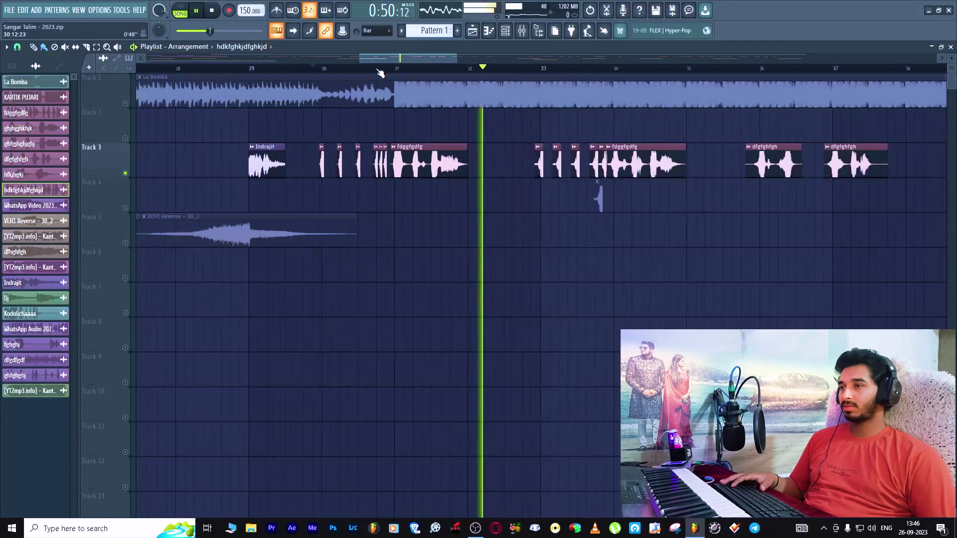
{"action": "scroll", "coordinate": [380, 74], "scroll_direction": "down", "scroll_amount": 1}
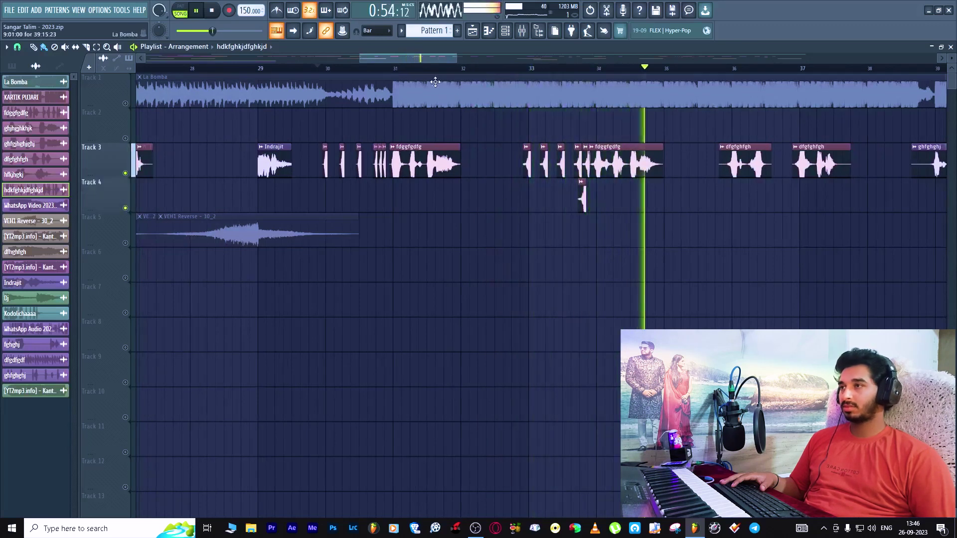
{"action": "scroll", "coordinate": [426, 70], "scroll_direction": "down", "scroll_amount": 5}
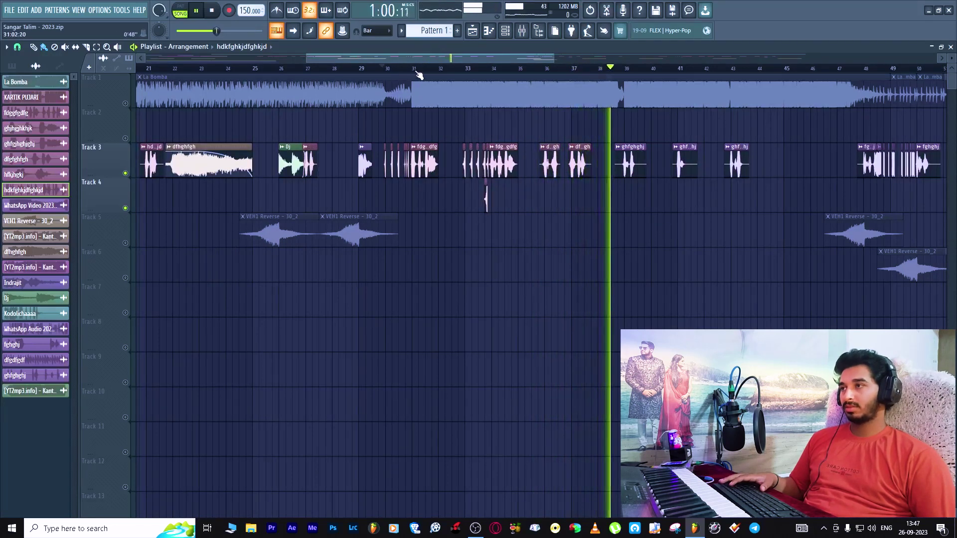
{"action": "scroll", "coordinate": [418, 74], "scroll_direction": "down", "scroll_amount": 2}
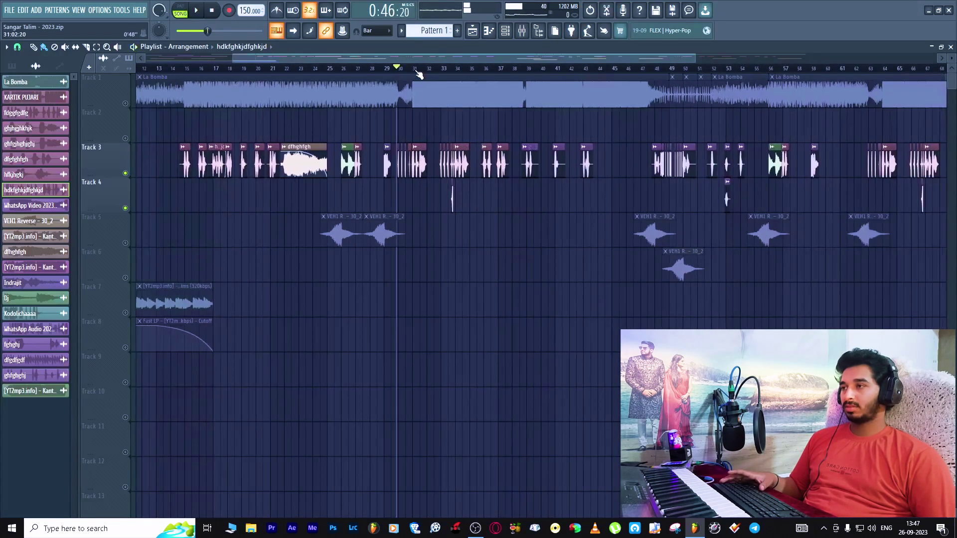
Unsolo the vocal tracks and play the full arrangement from bar 38 through the three ghfghghj clips to bar 44
{"action": "right_click", "coordinate": [126, 176]}
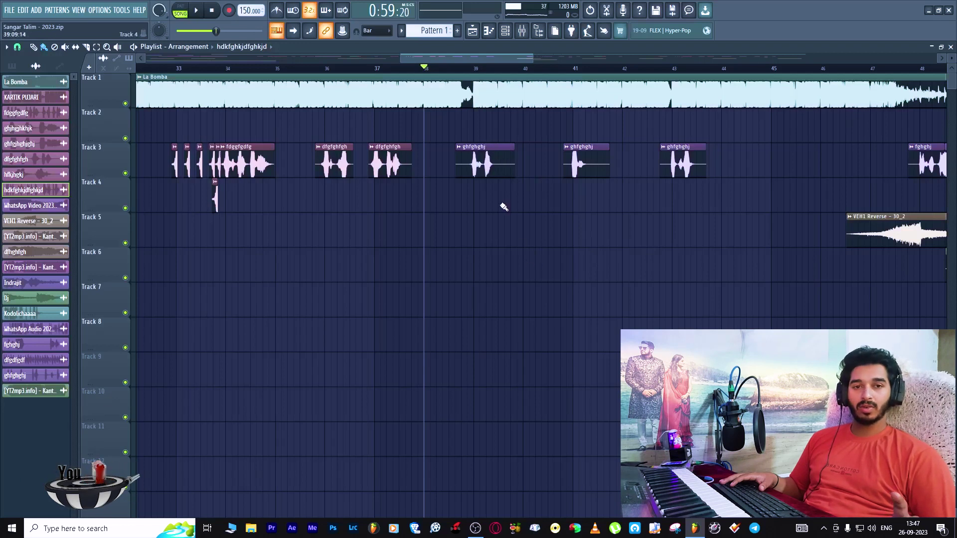
{"action": "key", "text": "space"}
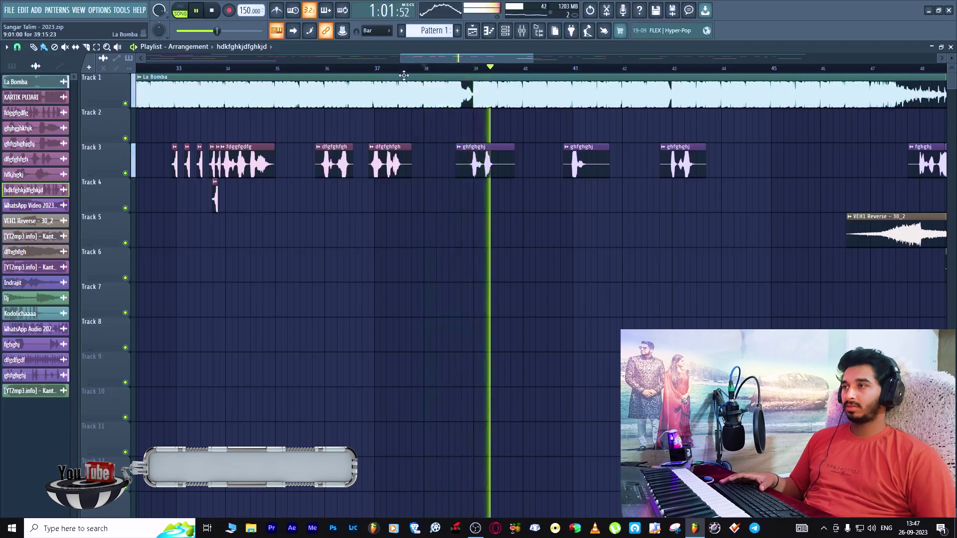
{"action": "scroll", "coordinate": [402, 73], "scroll_direction": "down", "scroll_amount": 4}
{"action": "scroll", "coordinate": [401, 74], "scroll_direction": "down", "scroll_amount": 1}
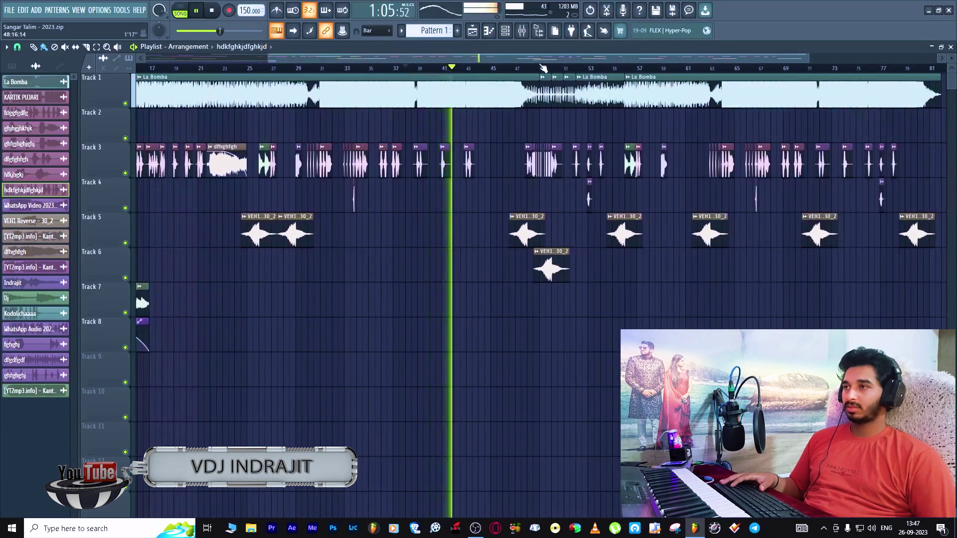
{"action": "scroll", "coordinate": [541, 72], "scroll_direction": "up", "scroll_amount": 4}
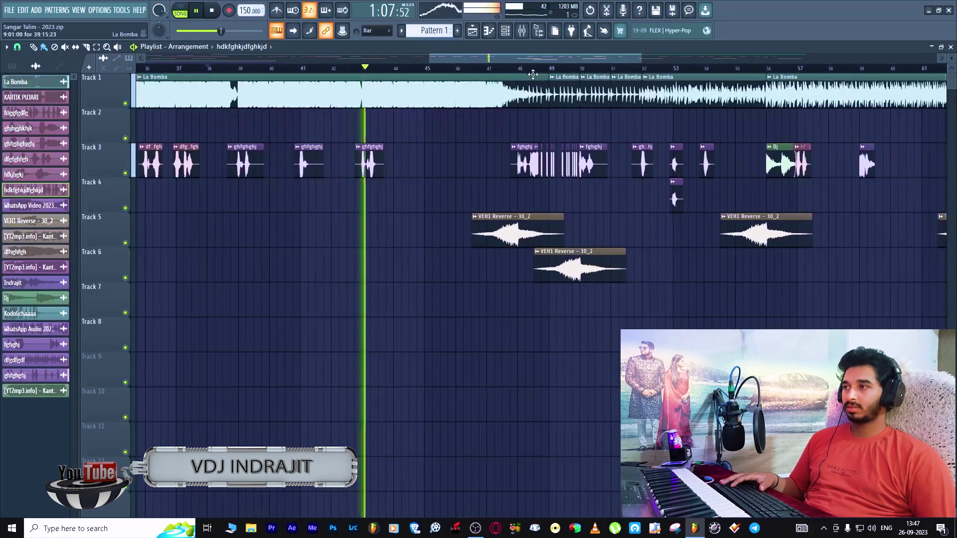
{"action": "scroll", "coordinate": [496, 78], "scroll_direction": "down", "scroll_amount": 3}
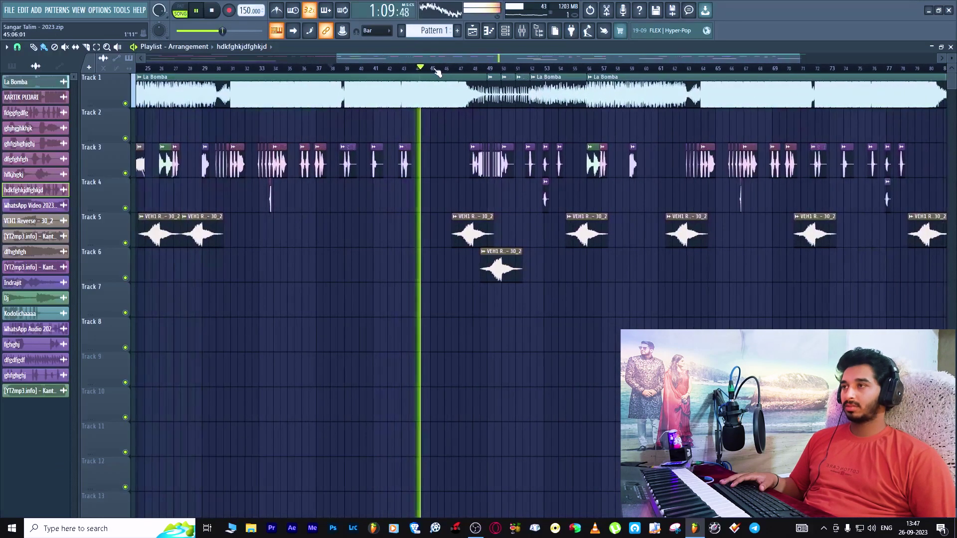
Follow playback through the break from bar 46 to bar 53, covering the staggered VEH1 Reverse clips and chopped vocals
{"action": "scroll", "coordinate": [503, 76], "scroll_direction": "up", "scroll_amount": 5}
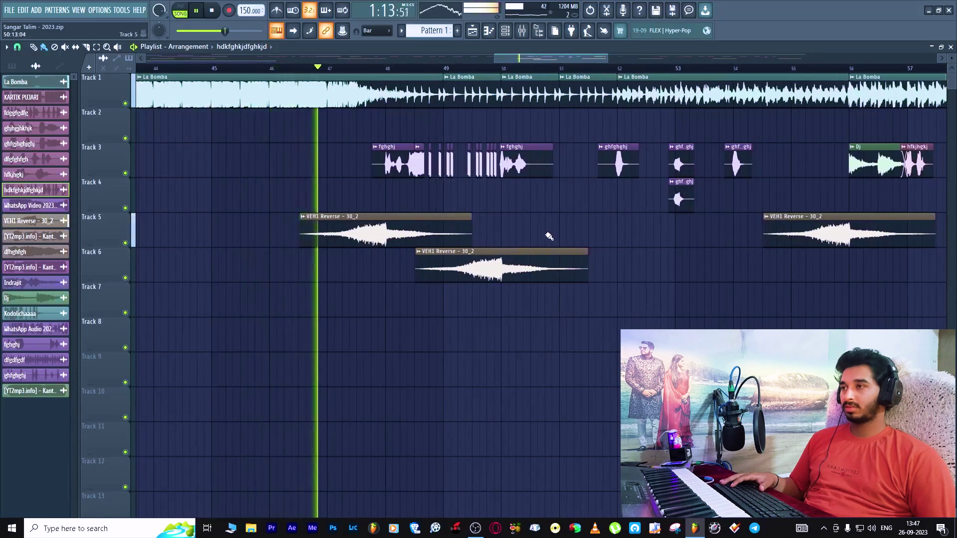
{"action": "scroll", "coordinate": [433, 76], "scroll_direction": "up", "scroll_amount": 3}
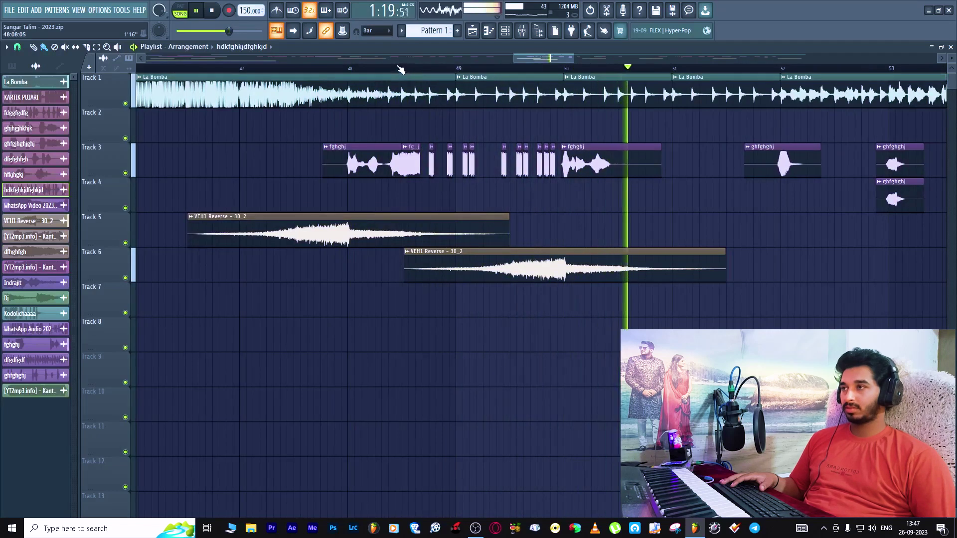
{"action": "scroll", "coordinate": [401, 69], "scroll_direction": "down", "scroll_amount": 2}
{"action": "scroll", "coordinate": [400, 69], "scroll_direction": "down", "scroll_amount": 4}
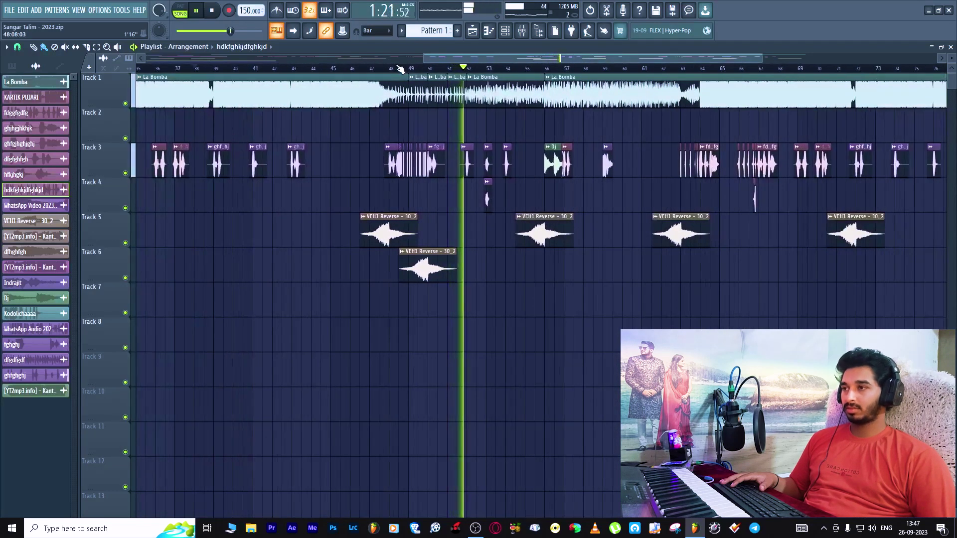
{"action": "scroll", "coordinate": [401, 69], "scroll_direction": "down", "scroll_amount": 3}
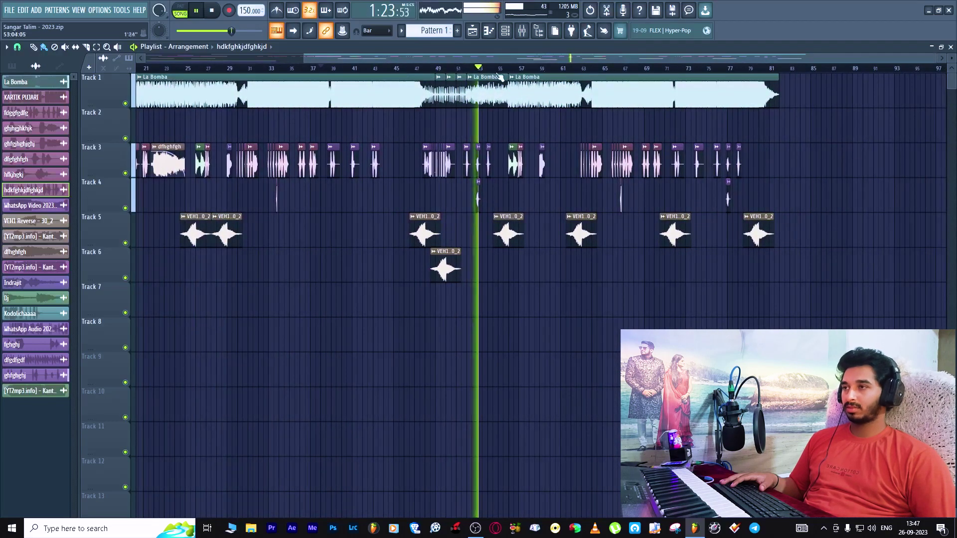
Follow playback from bar 54 to bar 60 through the Dj, hfkjhgkj and Indrajit clips on Track 3
{"action": "scroll", "coordinate": [558, 71], "scroll_direction": "up", "scroll_amount": 6}
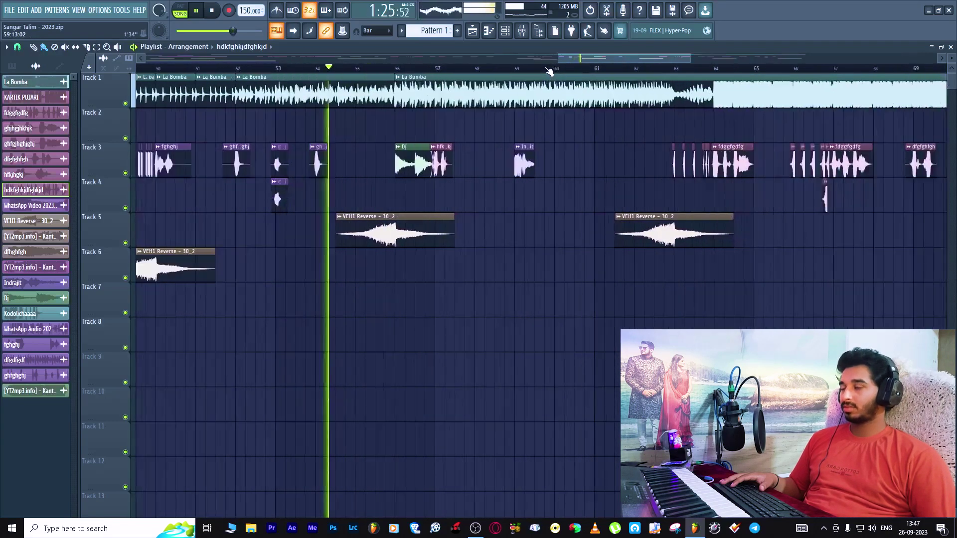
{"action": "scroll", "coordinate": [432, 74], "scroll_direction": "up", "scroll_amount": 3}
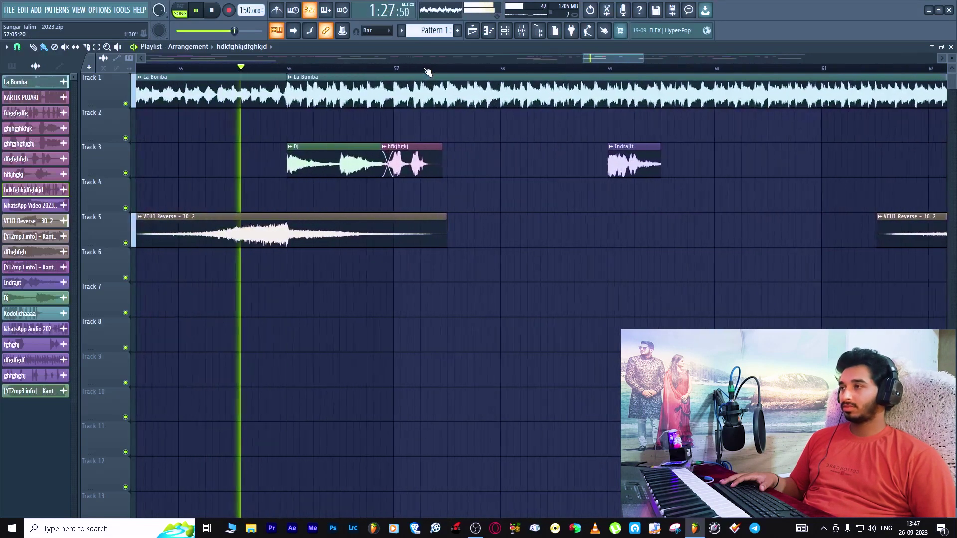
{"action": "scroll", "coordinate": [348, 74], "scroll_direction": "down", "scroll_amount": 4}
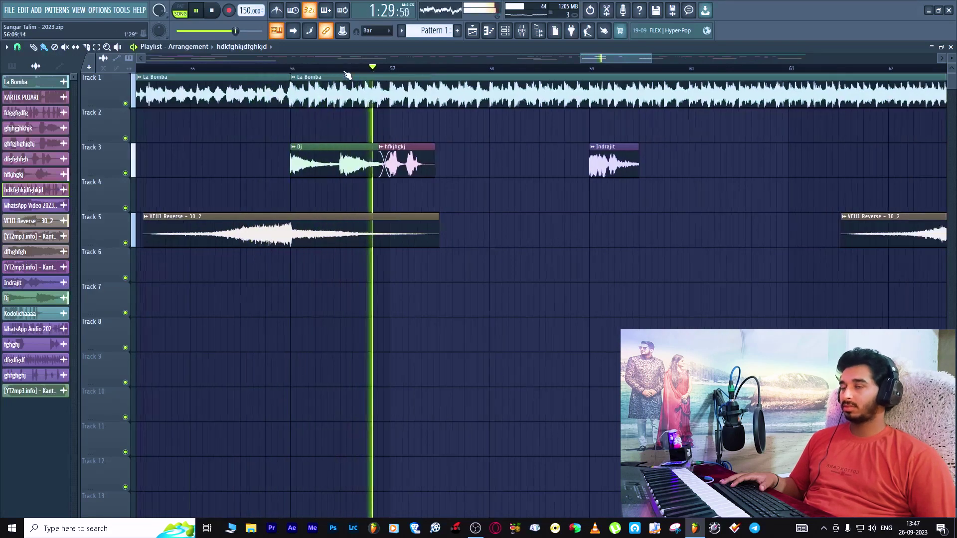
{"action": "scroll", "coordinate": [348, 74], "scroll_direction": "down", "scroll_amount": 1}
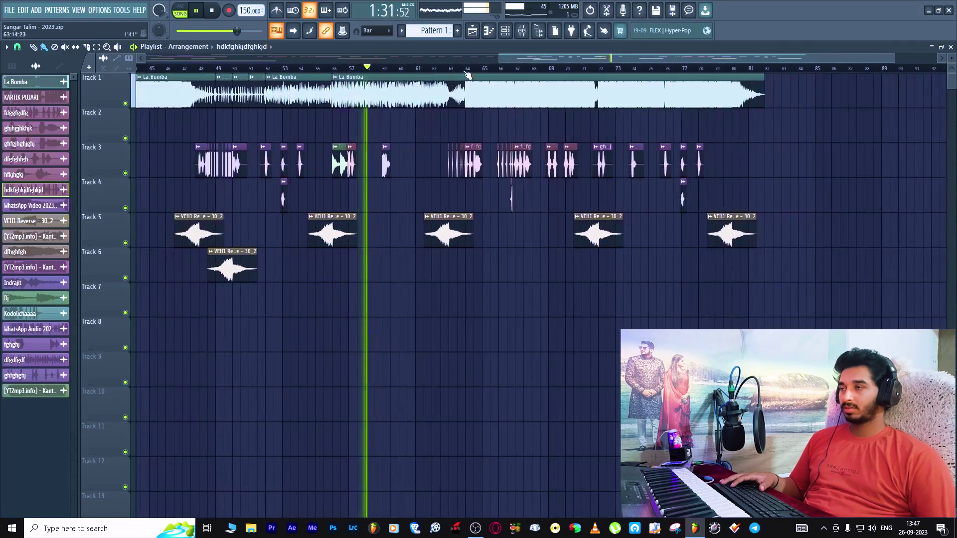
{"action": "scroll", "coordinate": [468, 73], "scroll_direction": "up", "scroll_amount": 3}
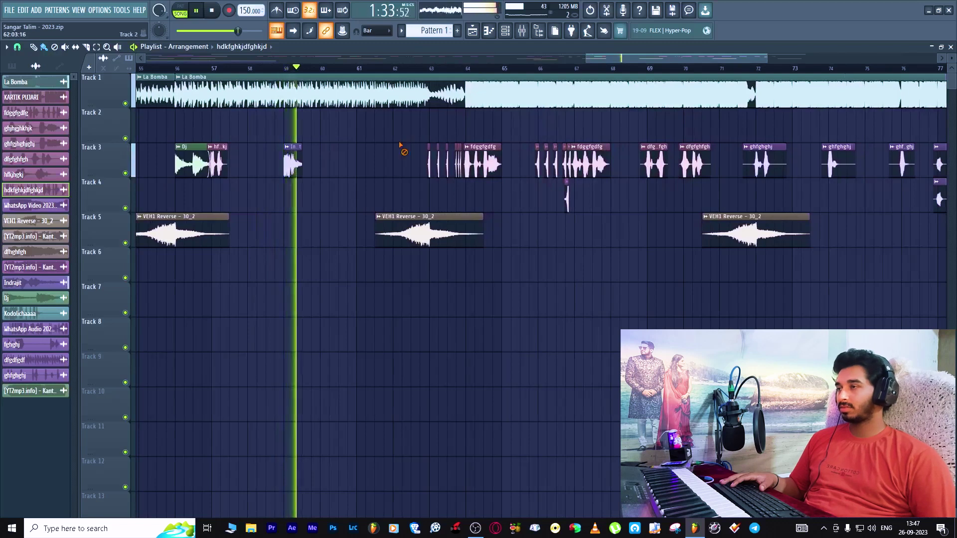
{"action": "scroll", "coordinate": [407, 73], "scroll_direction": "up", "scroll_amount": 2}
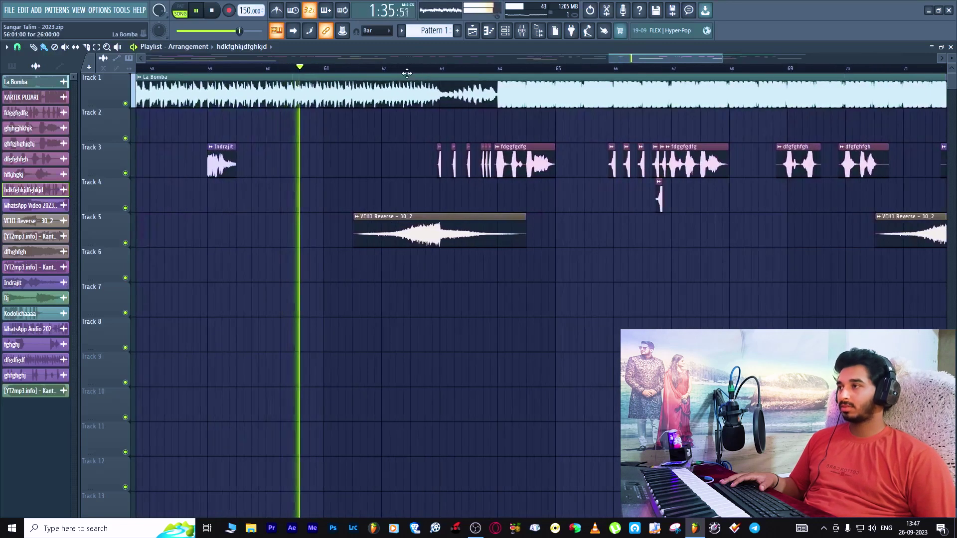
Follow playback from bar 60 to about bar 67 through the VEH1 Reverse riser and the chopped fdggfgdfg vocals on Track 3
{"action": "scroll", "coordinate": [408, 74], "scroll_direction": "down", "scroll_amount": 4}
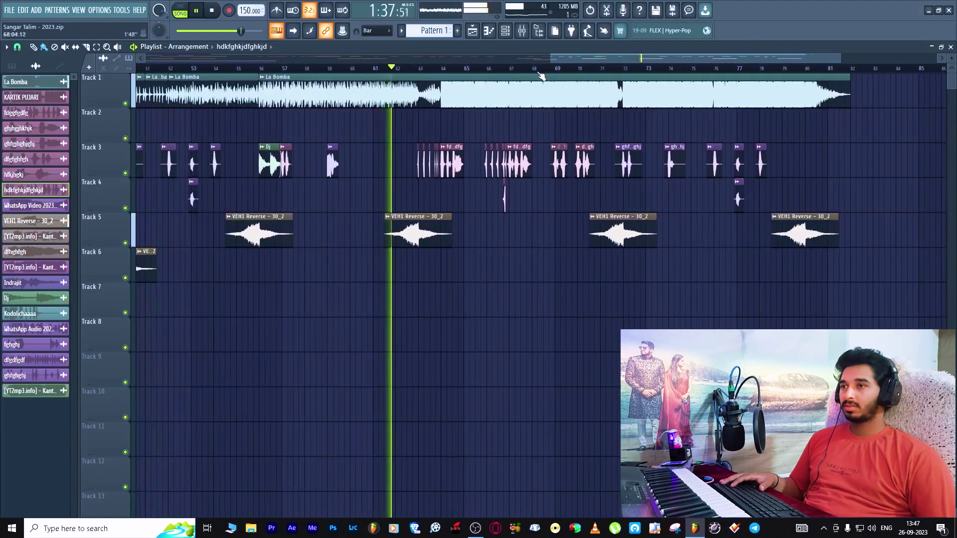
{"action": "scroll", "coordinate": [482, 71], "scroll_direction": "up", "scroll_amount": 6}
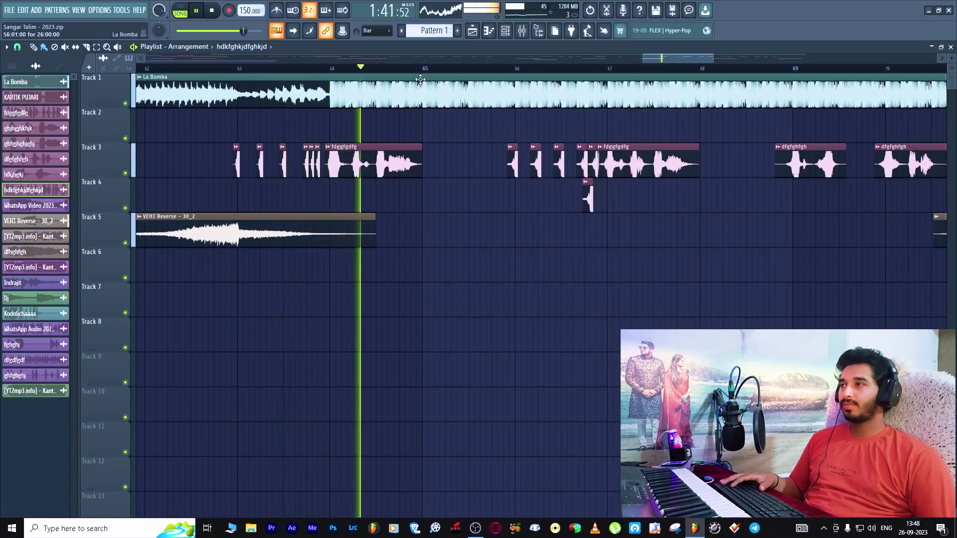
{"action": "scroll", "coordinate": [362, 74], "scroll_direction": "down", "scroll_amount": 6}
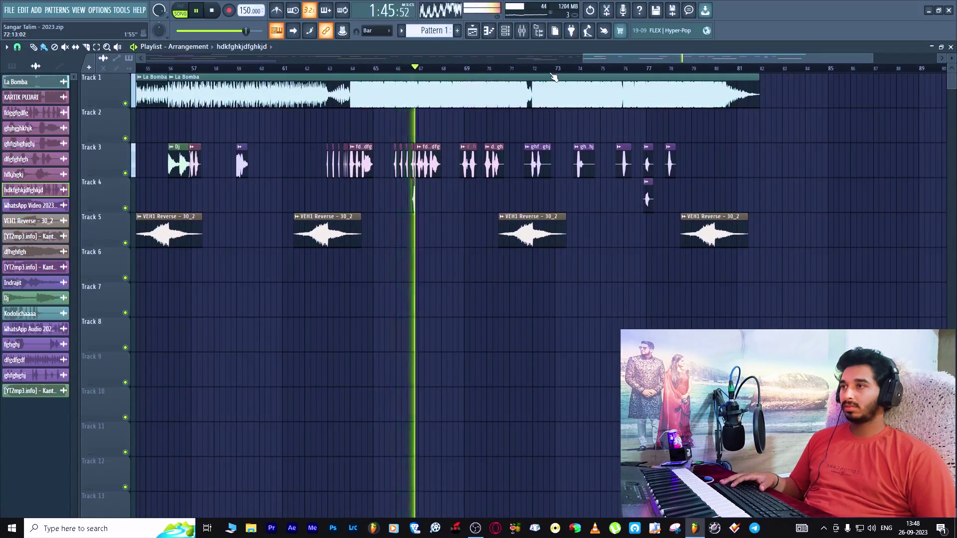
{"action": "scroll", "coordinate": [554, 78], "scroll_direction": "up", "scroll_amount": 3}
Show the Master channel's effects in the mixer and open its iZotope Ozone 5, dismissing the Preset Manager
{"action": "key", "text": "F9"}
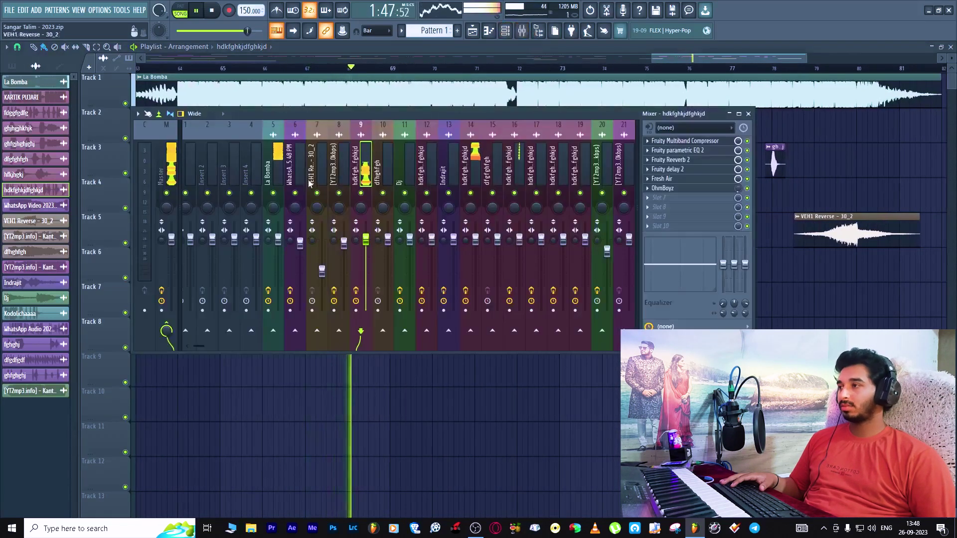
{"action": "left_click", "coordinate": [172, 165]}
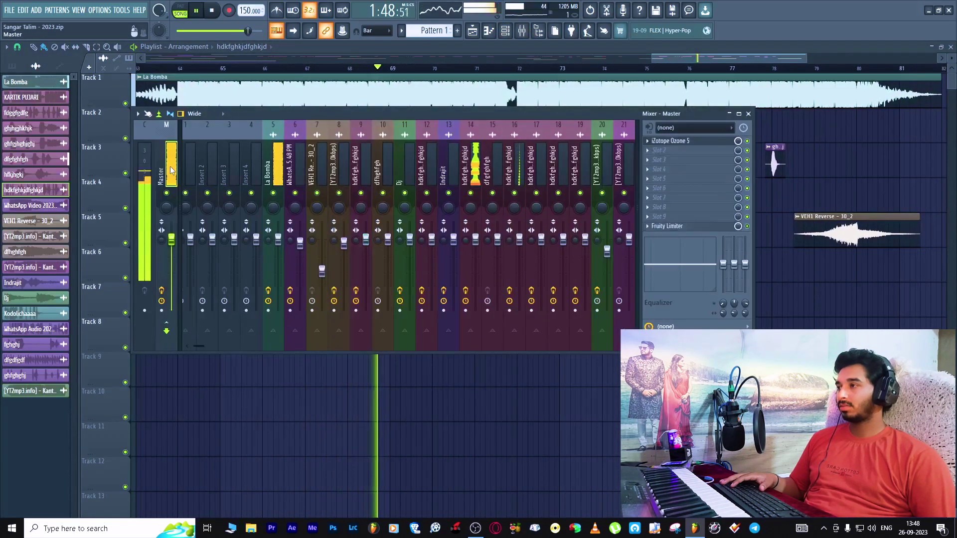
{"action": "left_click", "coordinate": [688, 143]}
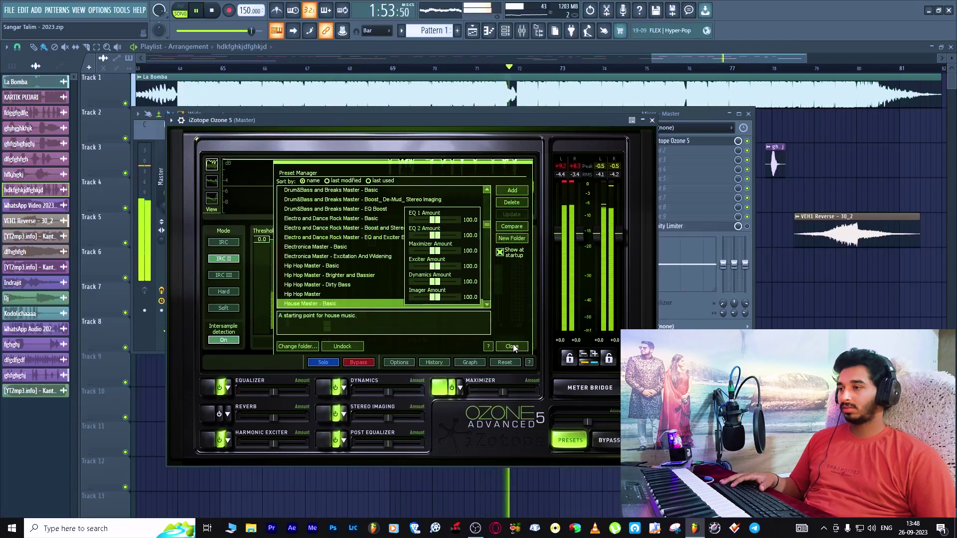
{"action": "left_click", "coordinate": [512, 346]}
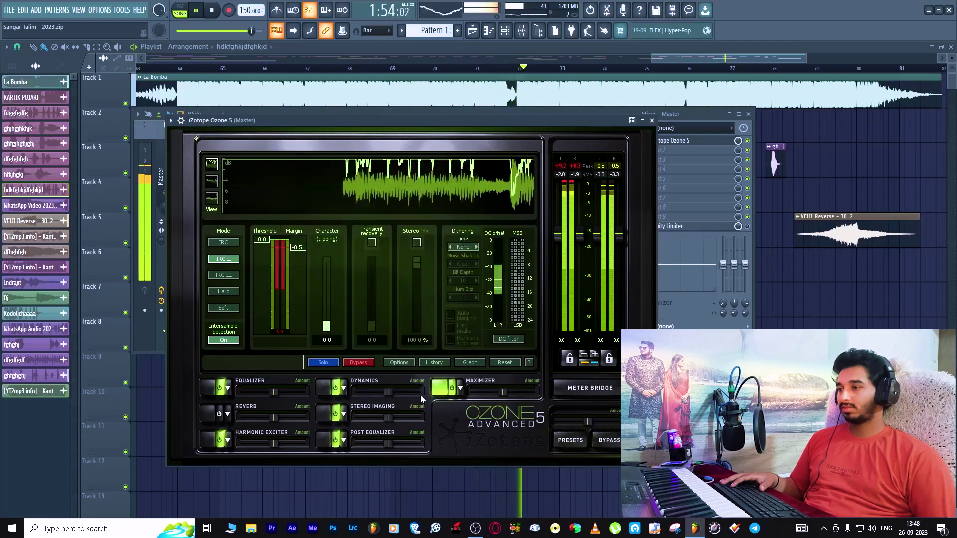
Examine Ozone 5's Stereo Imaging band widths and Dynamics settings on the Master while the song plays
{"action": "left_click", "coordinate": [323, 412]}
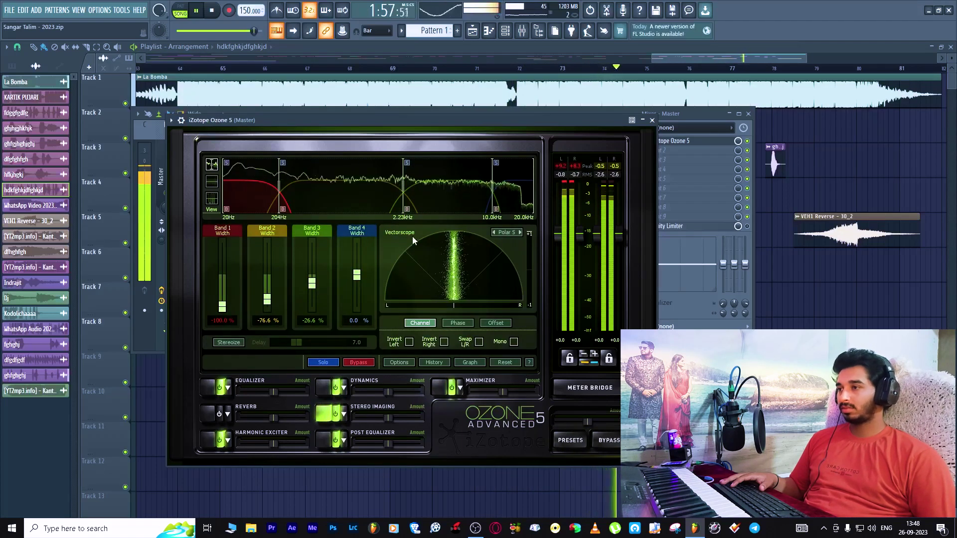
{"action": "left_click", "coordinate": [348, 211]}
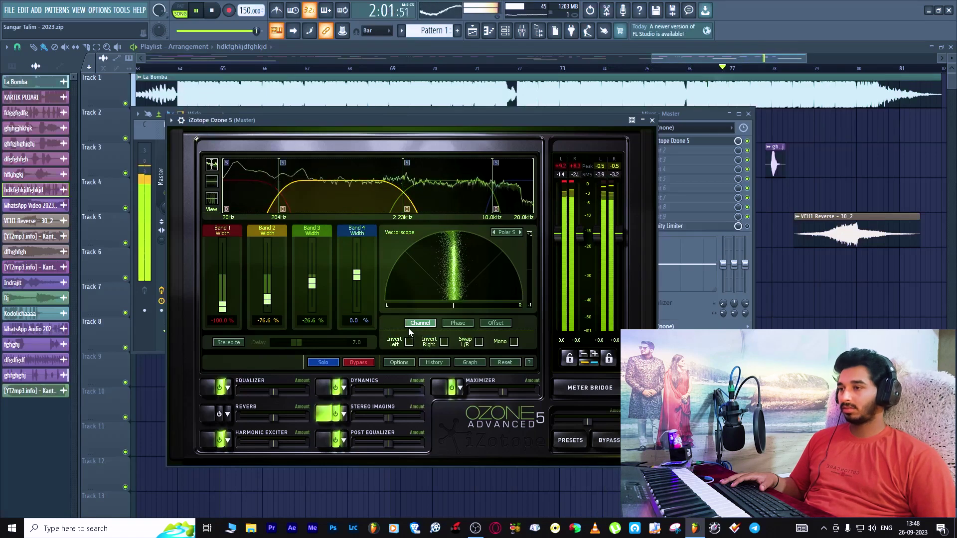
{"action": "left_click", "coordinate": [326, 388]}
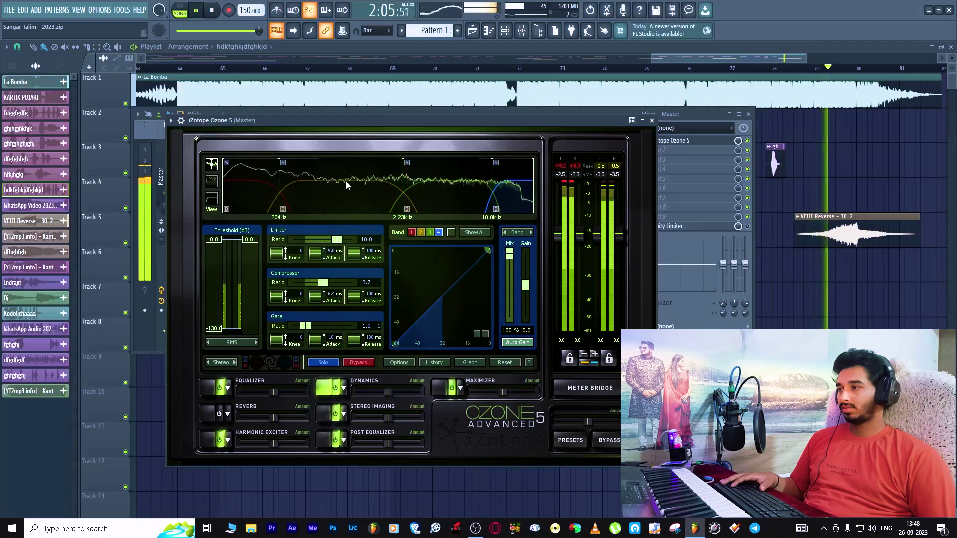
Close Ozone 5 and the mixer, and view the whole arrangement in the Playlist once playback reaches the end
{"action": "left_click", "coordinate": [652, 120]}
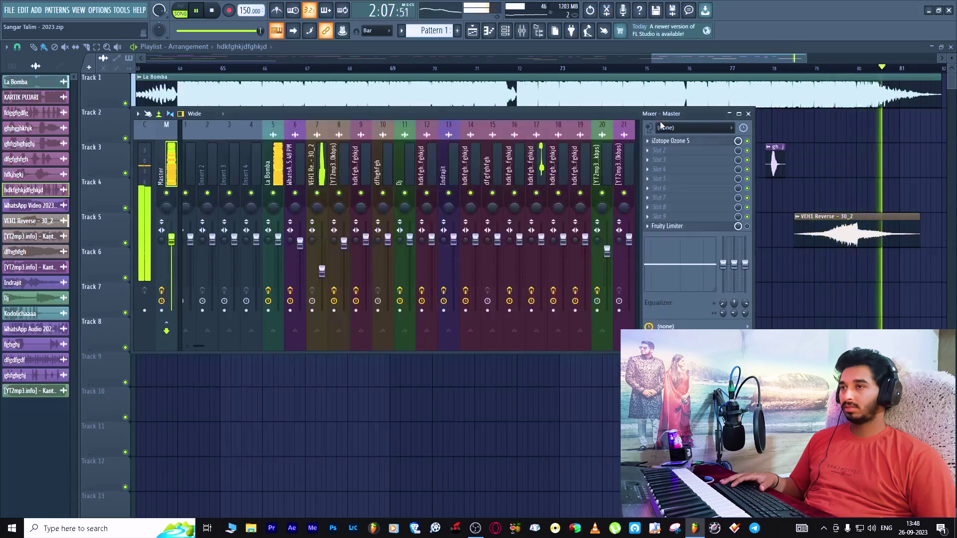
{"action": "key", "text": "F9"}
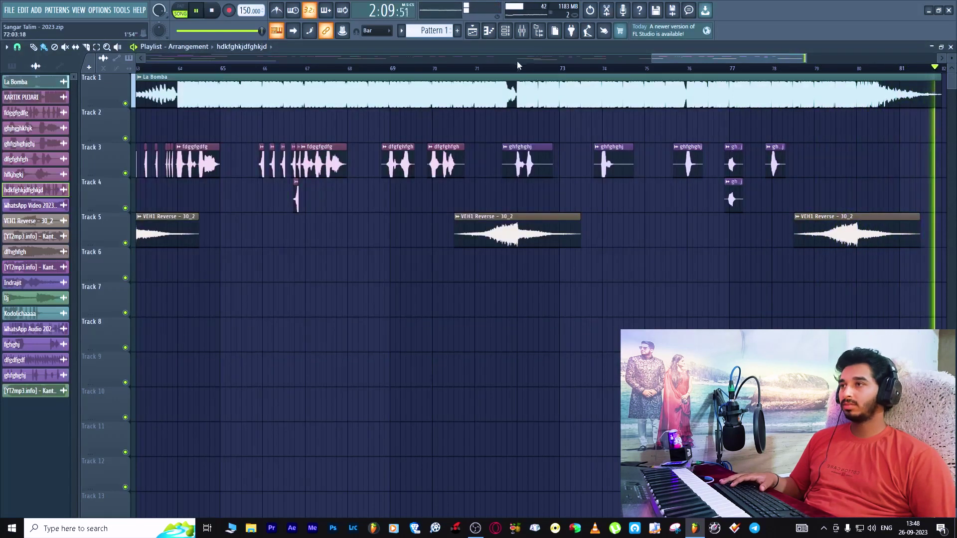
{"action": "scroll", "coordinate": [518, 75], "scroll_direction": "down", "scroll_amount": 6}
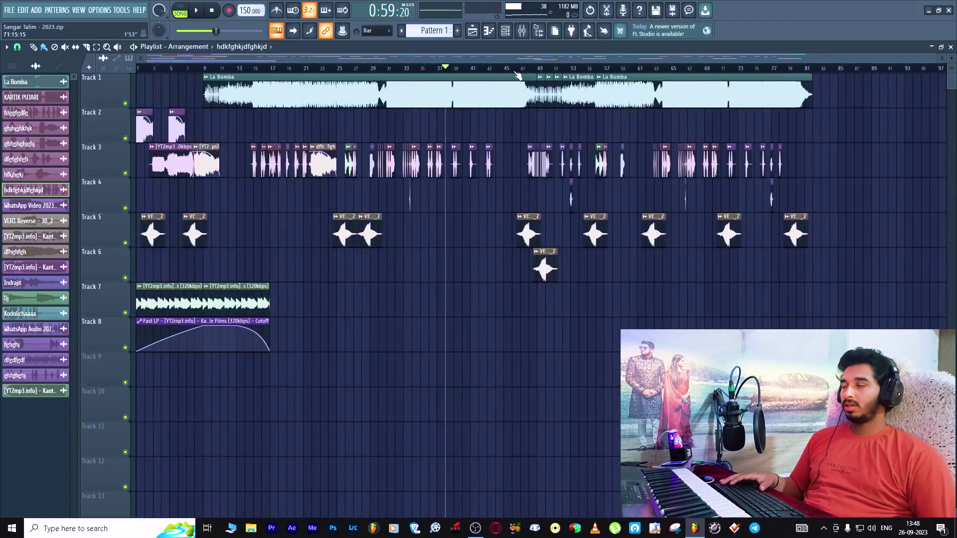